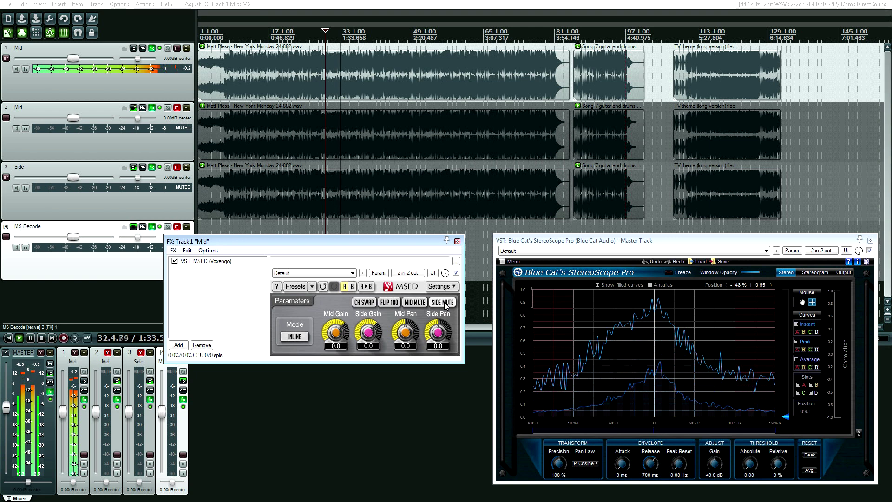
# Step: Audition New York Monday and the Song 7 guitar and drums clip on the first Mid track, switching MSED's side mute to compare mid-only with full stereo
pyautogui.click(445, 303)
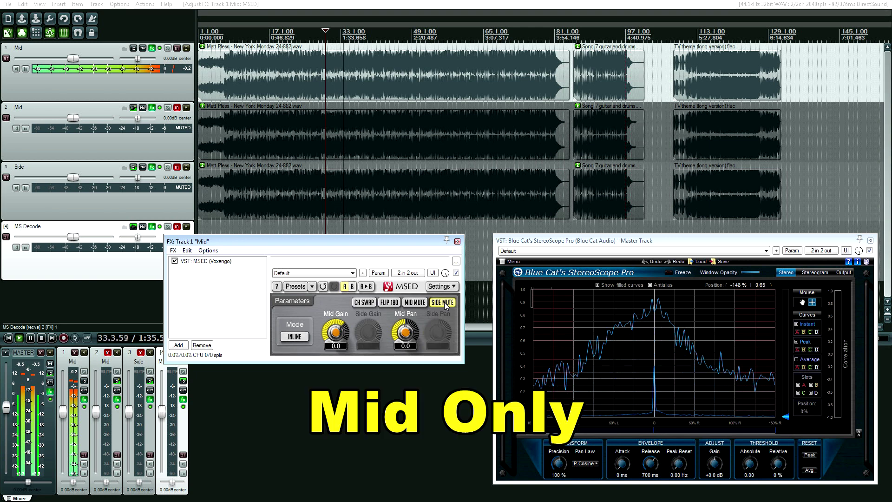
pyautogui.click(597, 88)
pyautogui.click(582, 93)
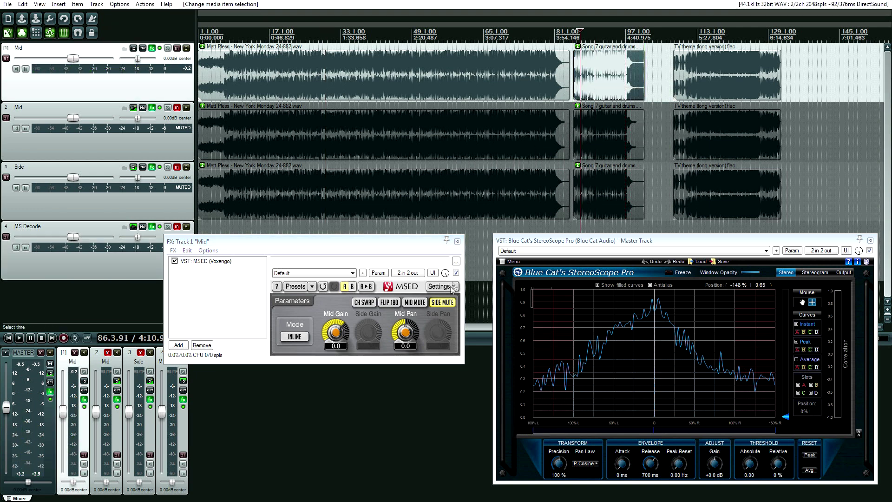
pyautogui.click(449, 302)
pyautogui.press('space')
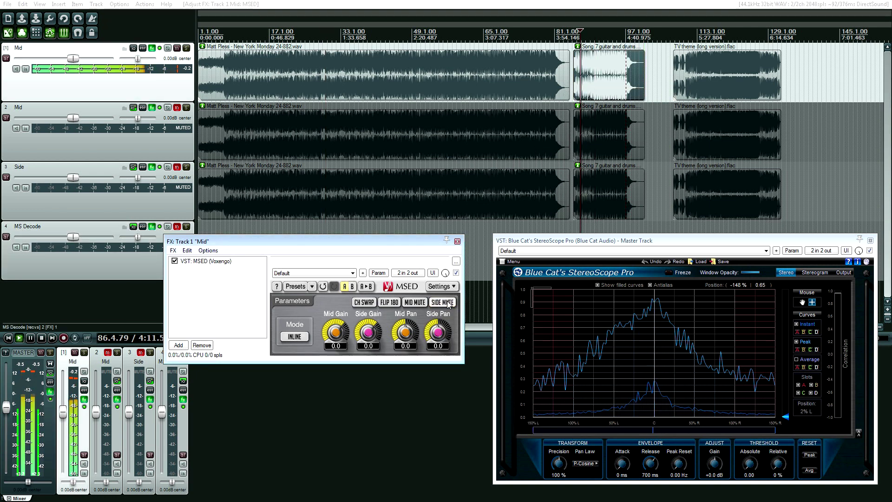
pyautogui.click(449, 303)
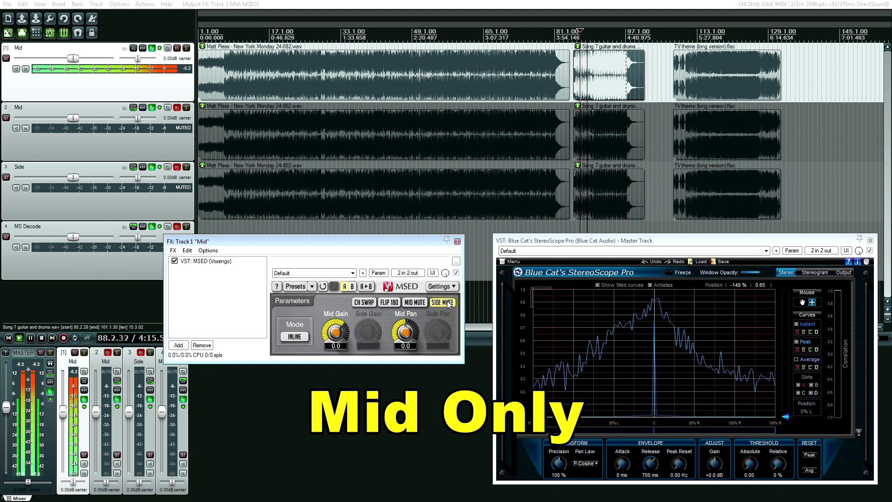
pyautogui.click(449, 303)
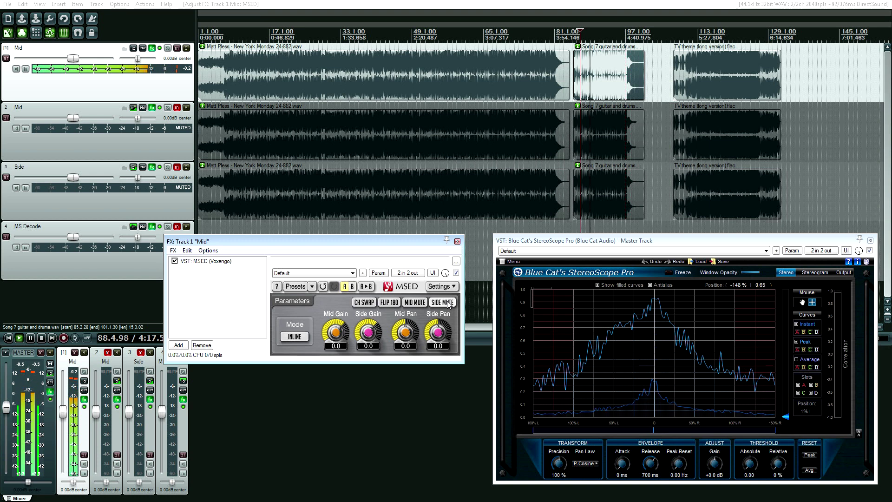
pyautogui.click(449, 302)
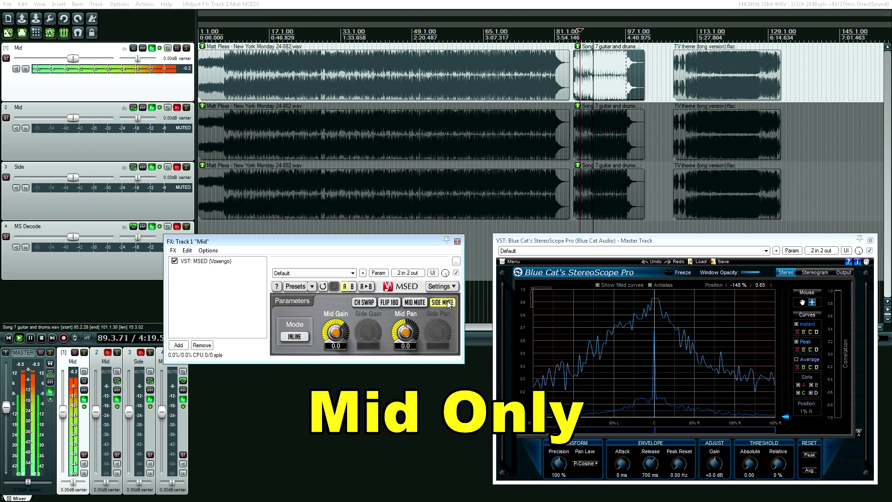
pyautogui.click(447, 302)
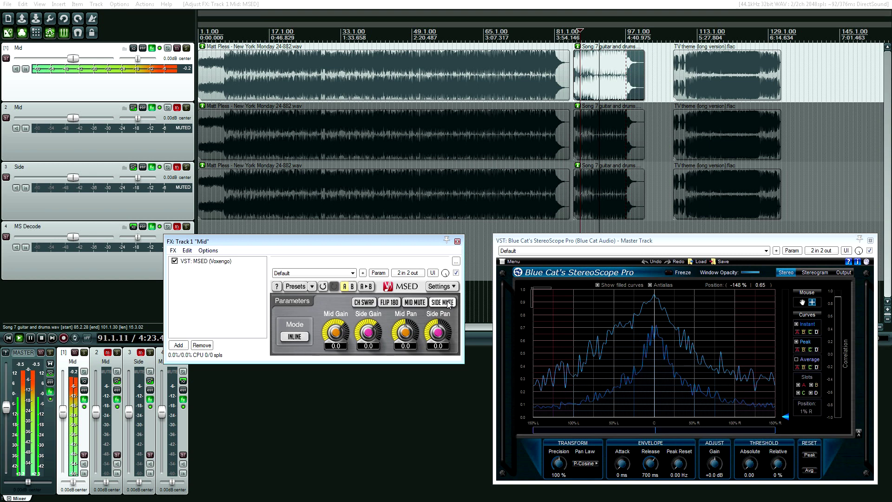
pyautogui.click(450, 303)
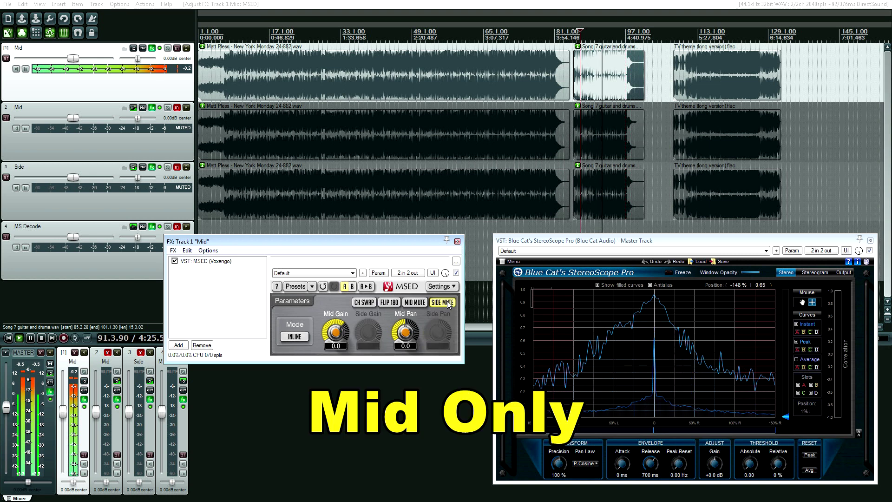
pyautogui.press('space')
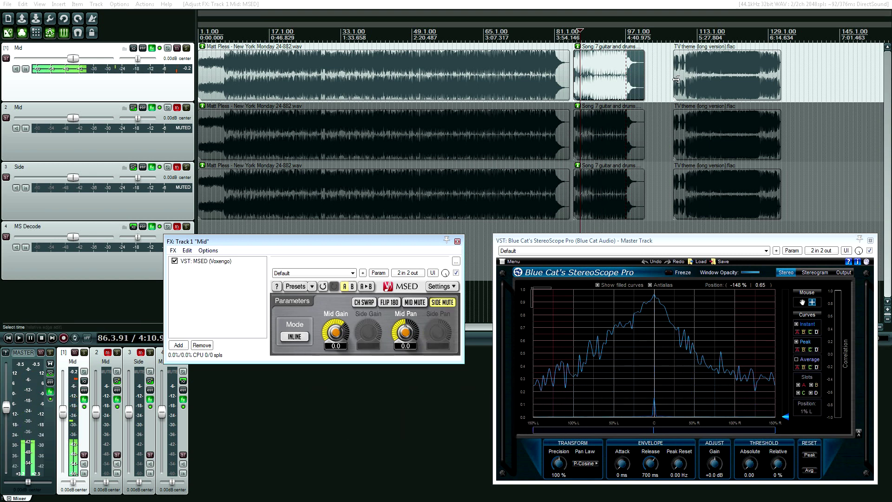
# Step: Play the TV theme clip on the first Mid track, toggling MSED's side mute to compare mid-only with full stereo
pyautogui.click(698, 83)
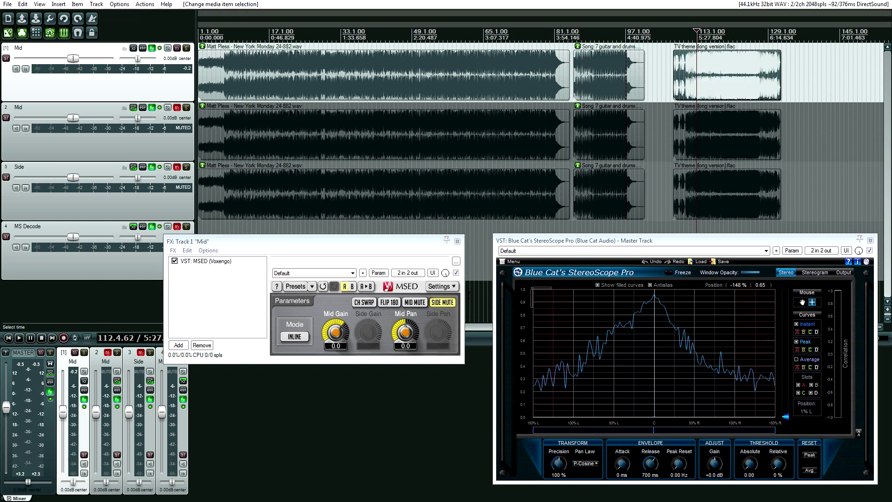
pyautogui.press('space')
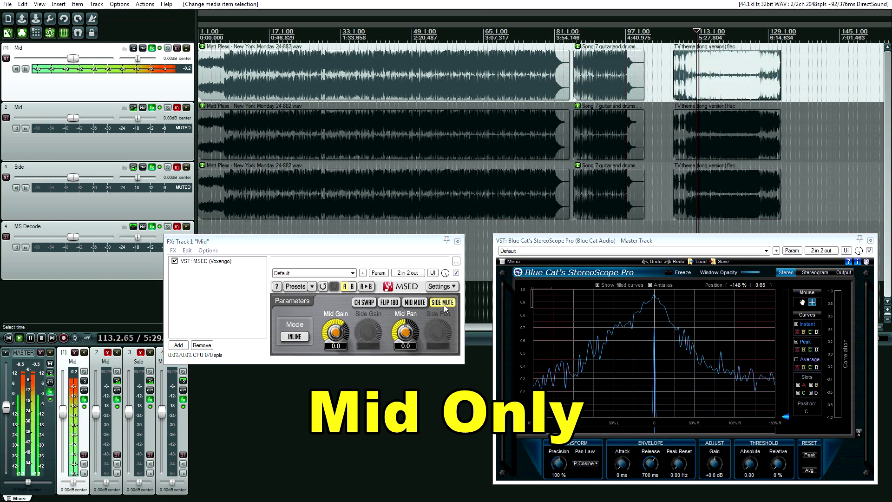
pyautogui.click(444, 304)
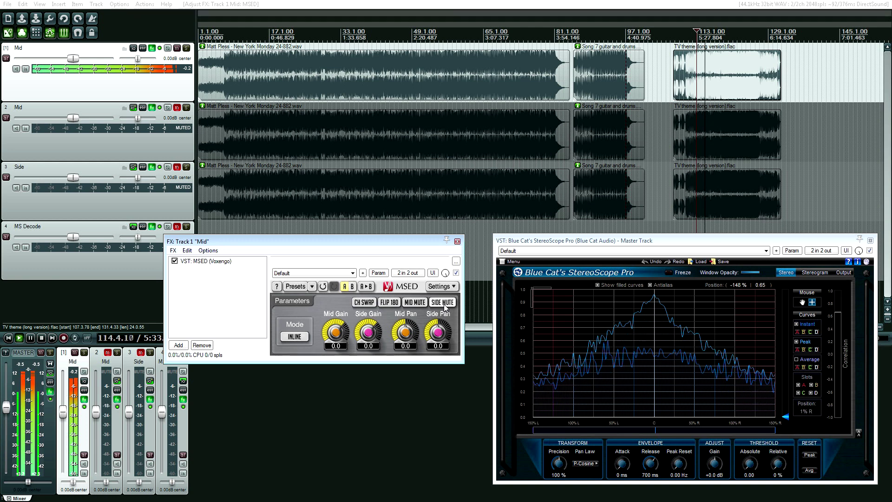
pyautogui.click(444, 303)
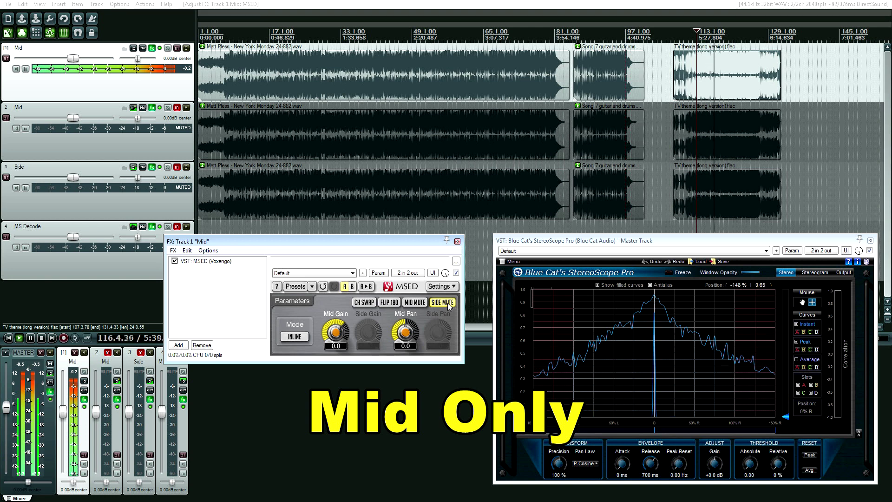
pyautogui.click(448, 303)
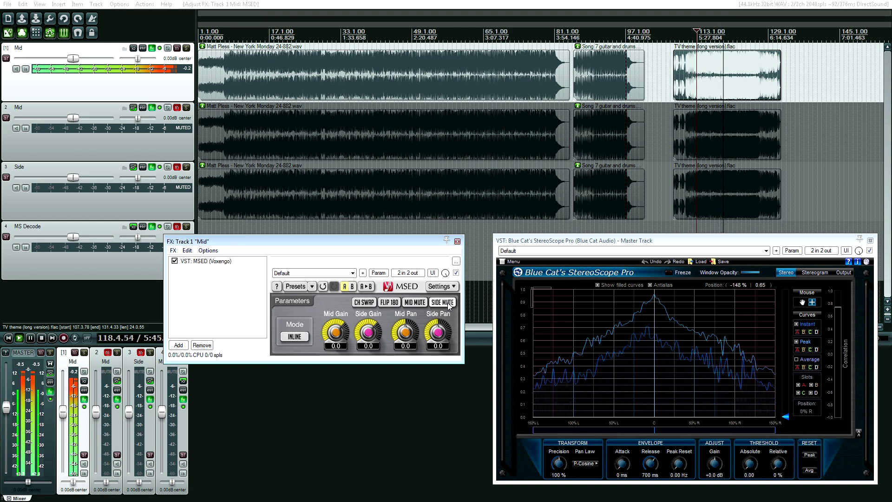
pyautogui.click(448, 303)
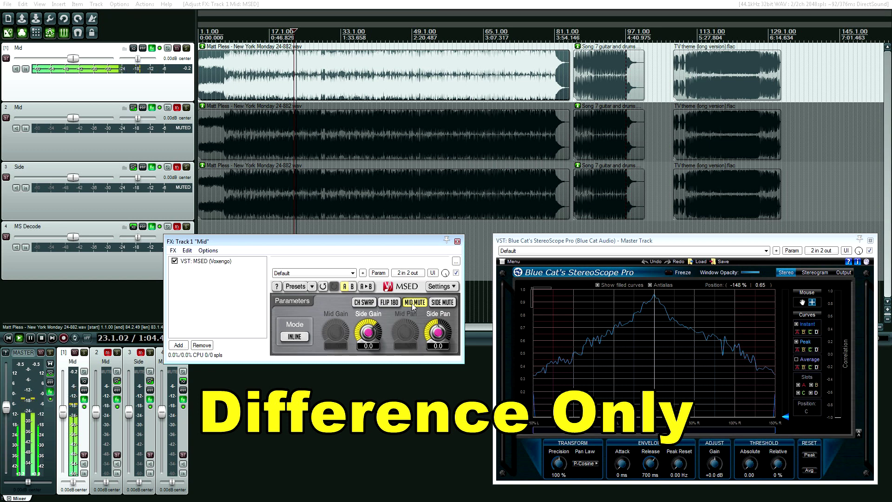
# Step: Toggle MSED's mid mute while New York Monday plays to compare the difference signal with full stereo
pyautogui.click(413, 303)
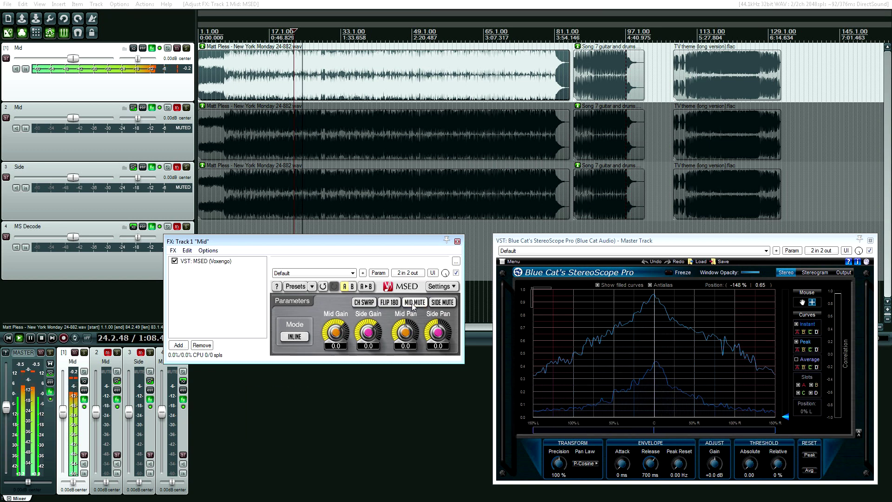
pyautogui.click(412, 303)
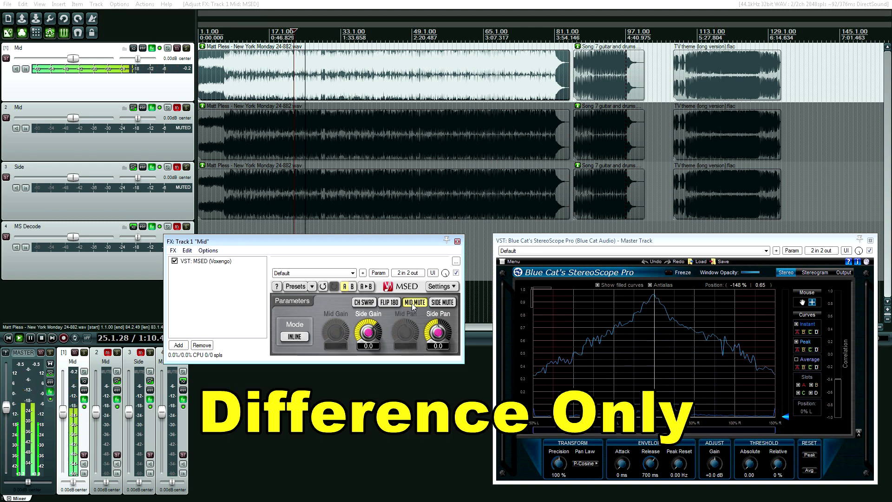
pyautogui.click(412, 303)
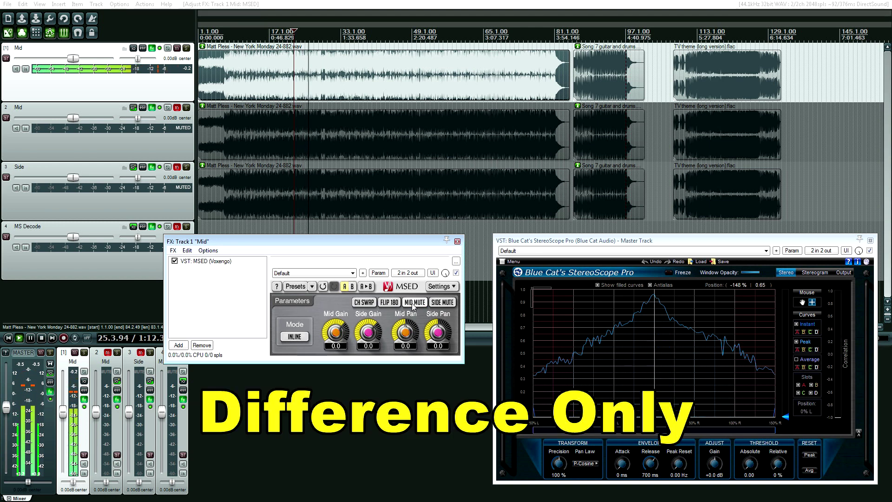
# Step: Reset the StereoScope peak curve and replay New York Monday, first with MSED's mid muted and then with it restored
pyautogui.click(810, 452)
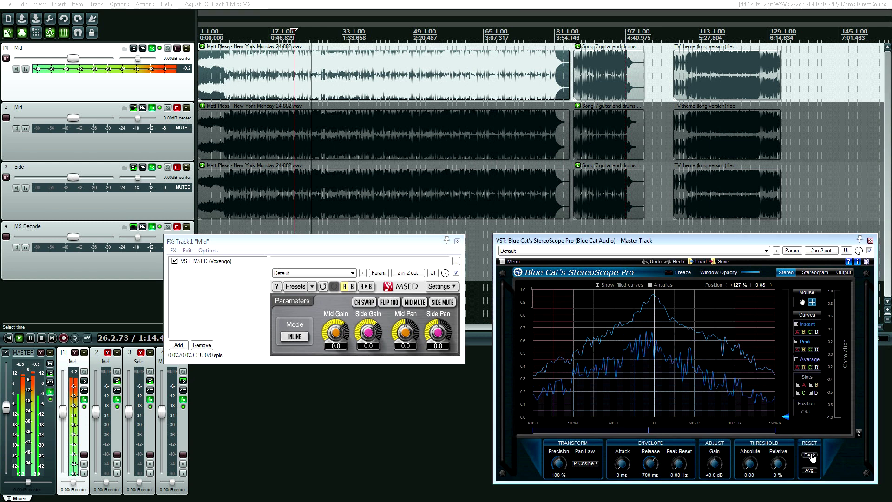
pyautogui.press('space')
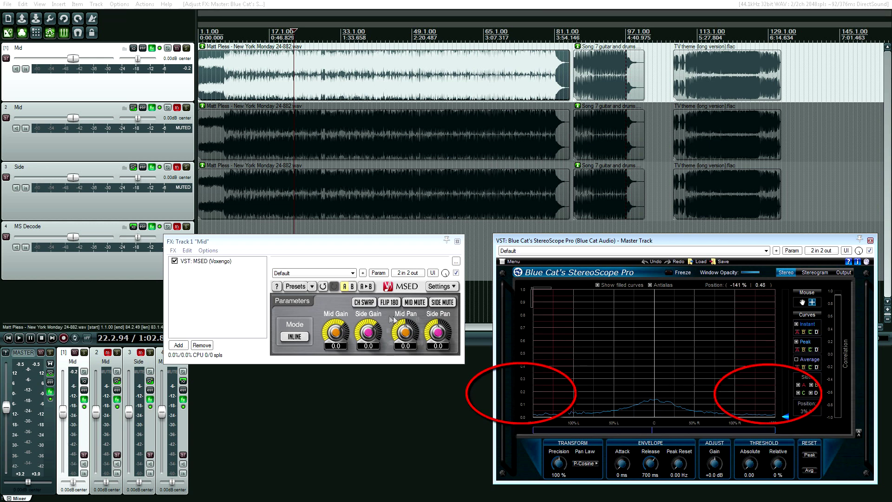
pyautogui.click(413, 302)
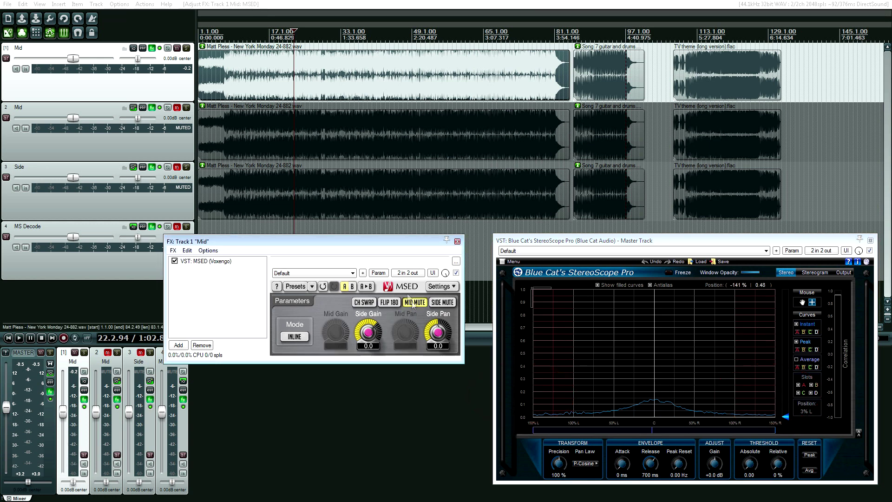
pyautogui.press('space')
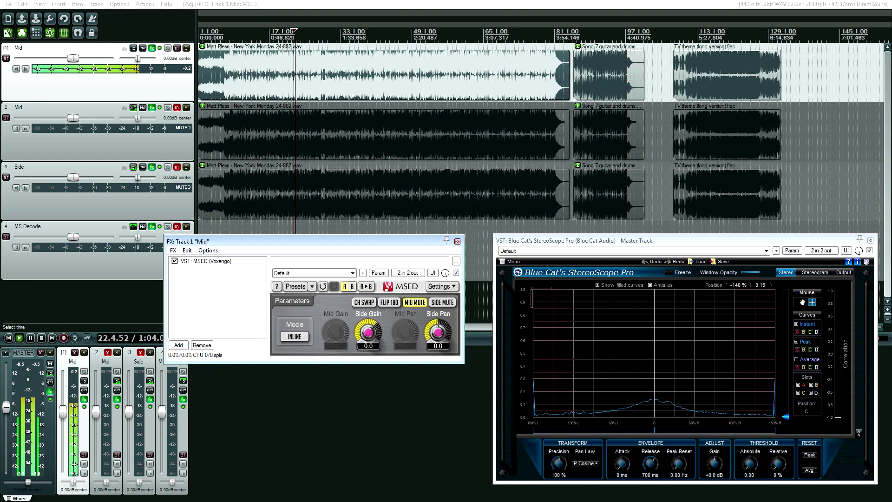
pyautogui.click(414, 303)
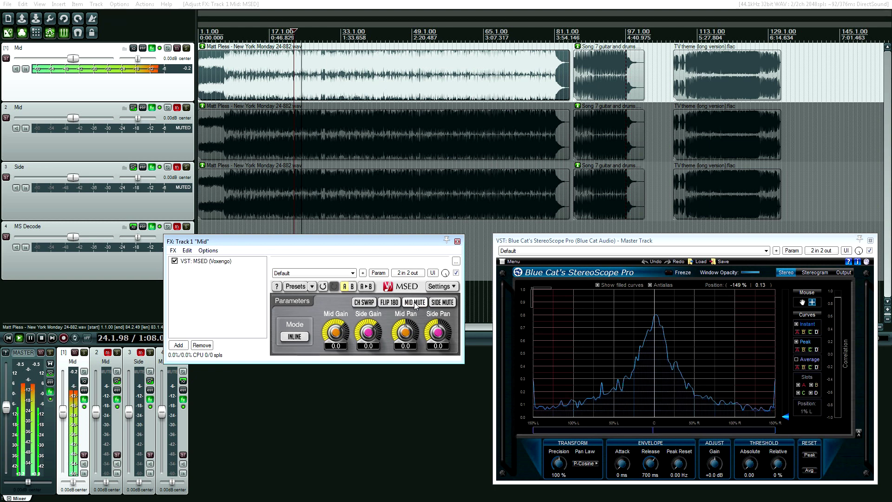
pyautogui.press('space')
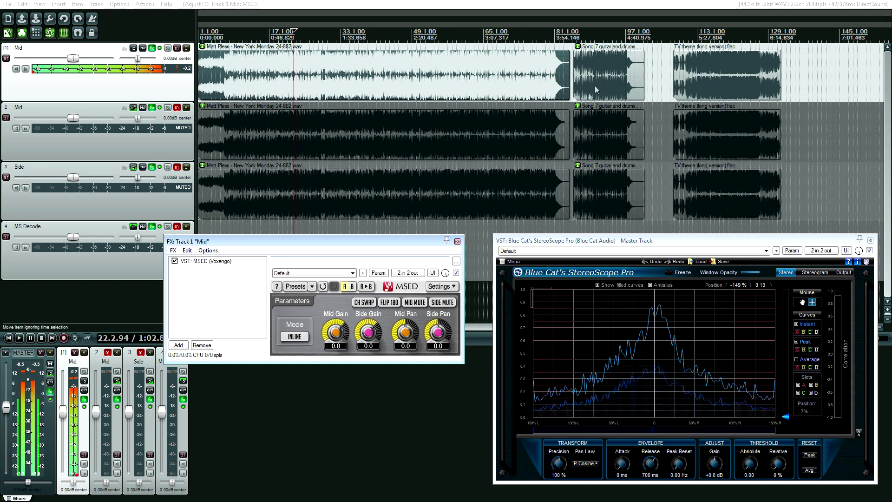
# Step: Play the Song 7 guitar and drums clip, toggling MSED's mid mute to compare side-only with full stereo
pyautogui.click(602, 75)
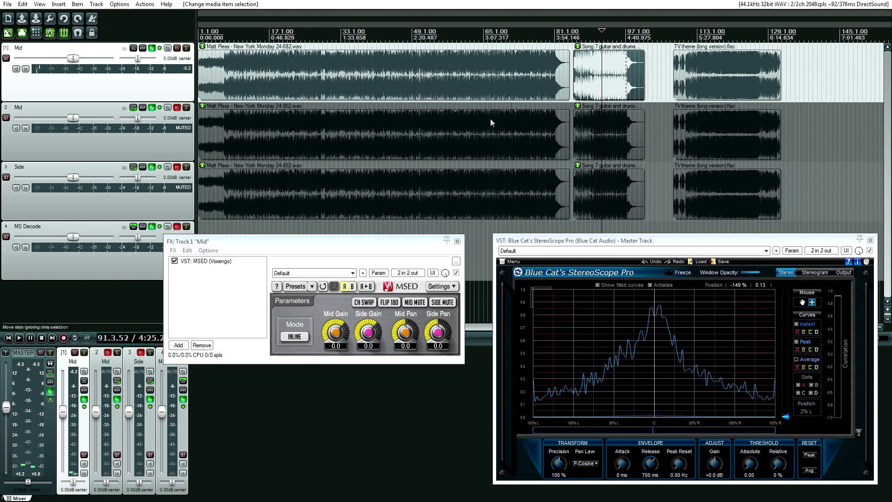
pyautogui.press('space')
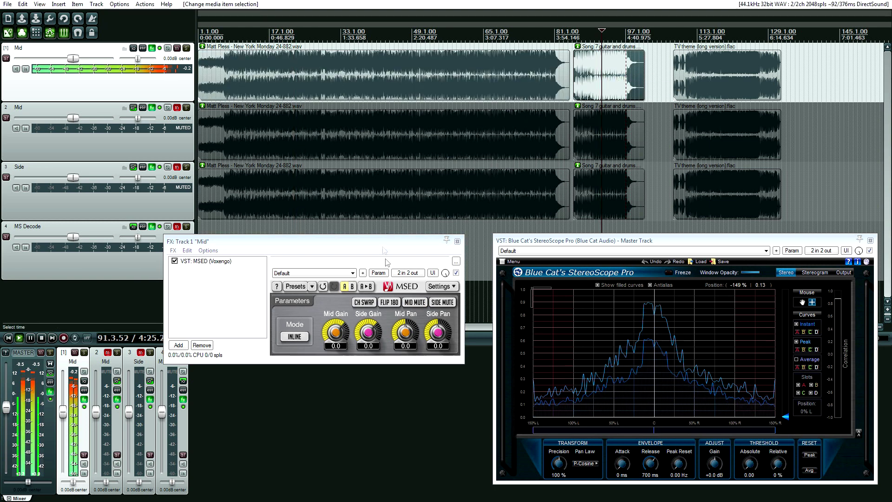
pyautogui.click(408, 303)
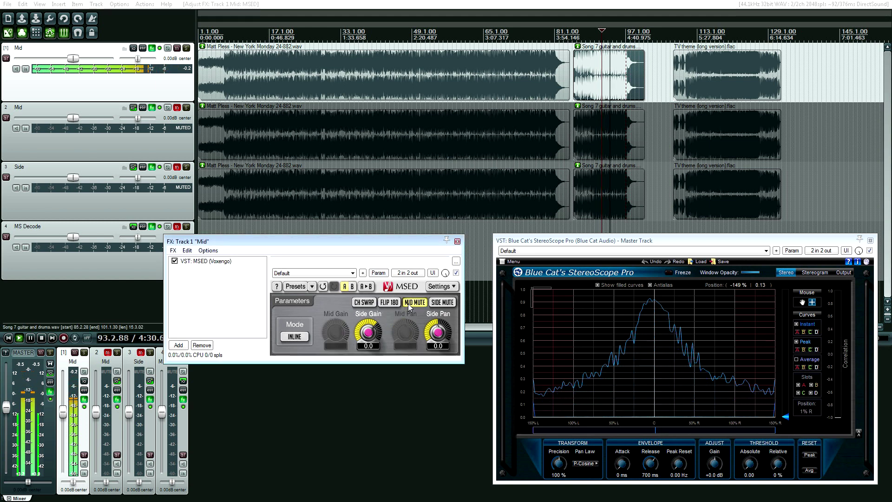
pyautogui.click(408, 303)
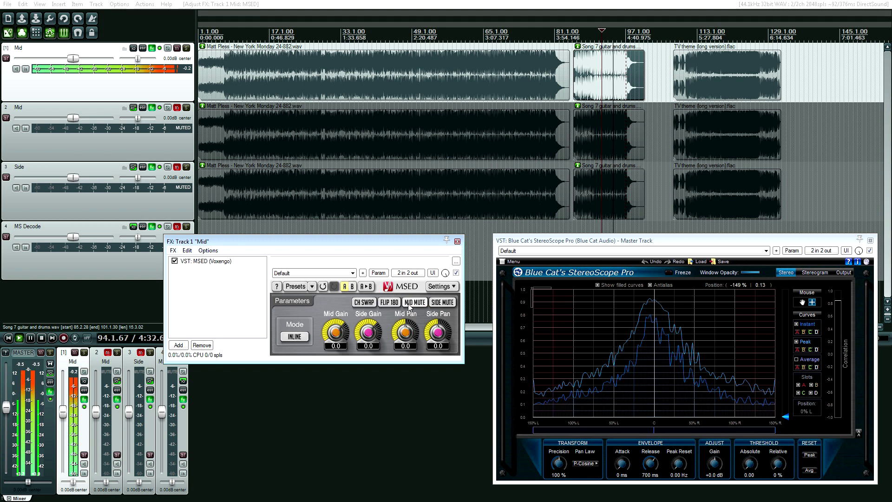
pyautogui.click(407, 304)
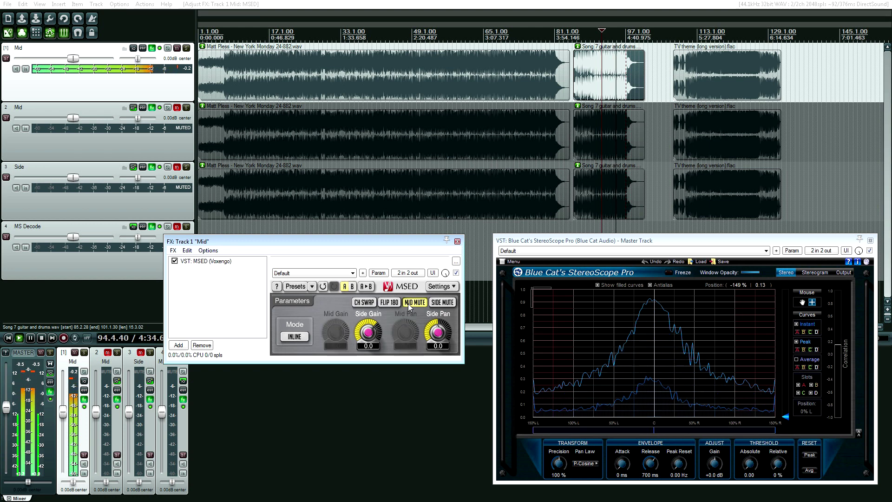
pyautogui.press('space')
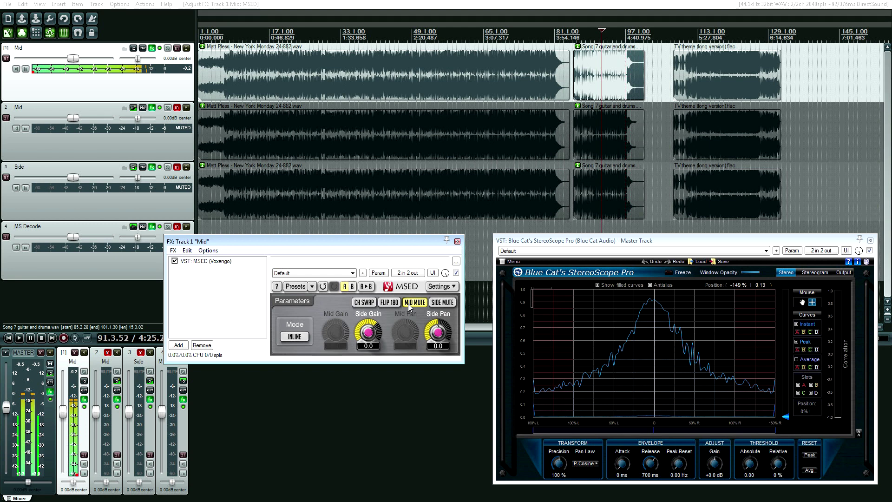
# Step: Play the TV theme clip with MSED's mid unmuted, then toggle its mid mute to compare side-only with full stereo
pyautogui.click(724, 83)
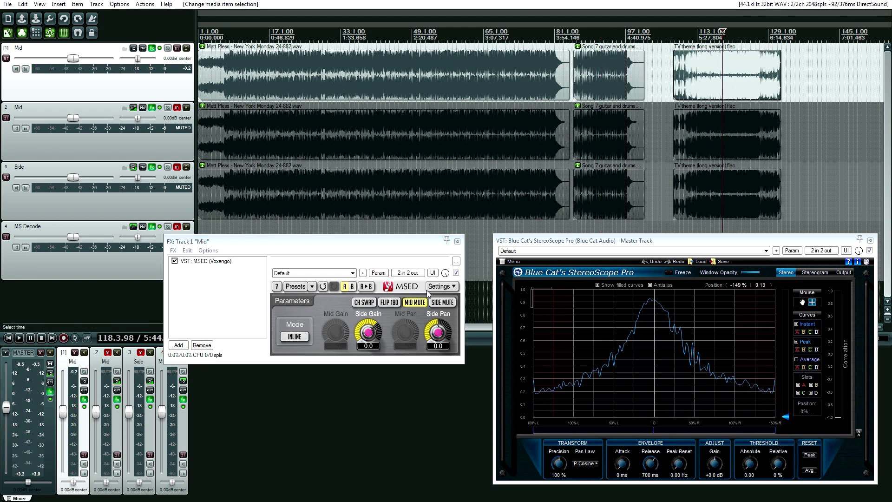
pyautogui.click(422, 303)
pyautogui.press('space')
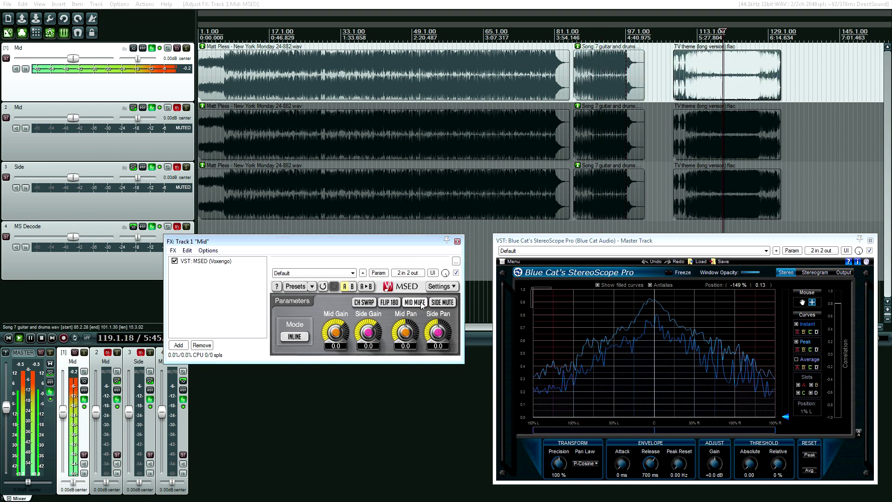
pyautogui.click(422, 303)
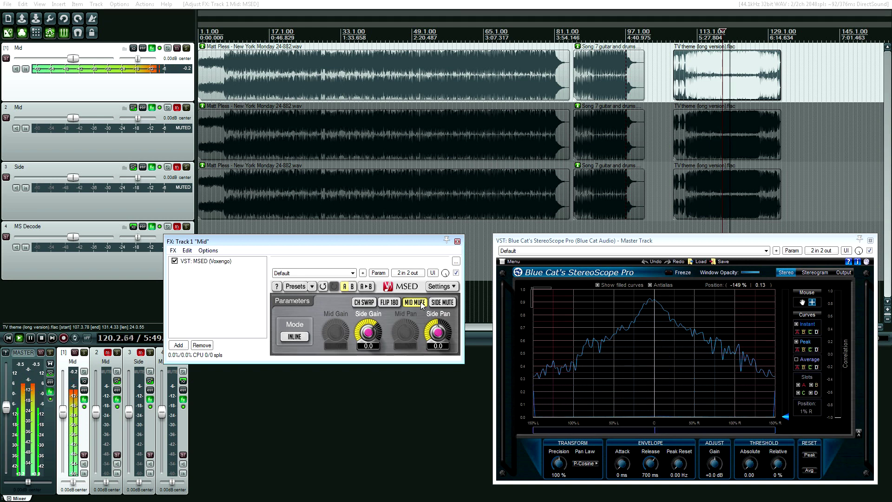
pyautogui.click(422, 304)
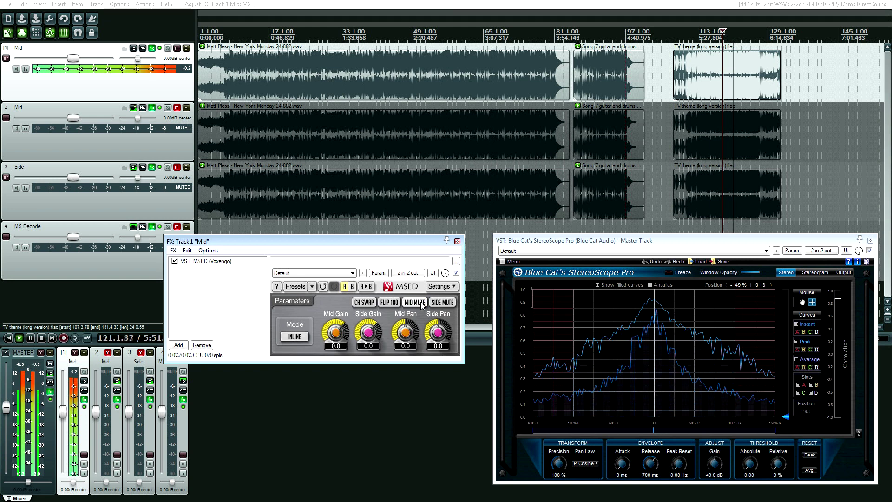
pyautogui.click(422, 303)
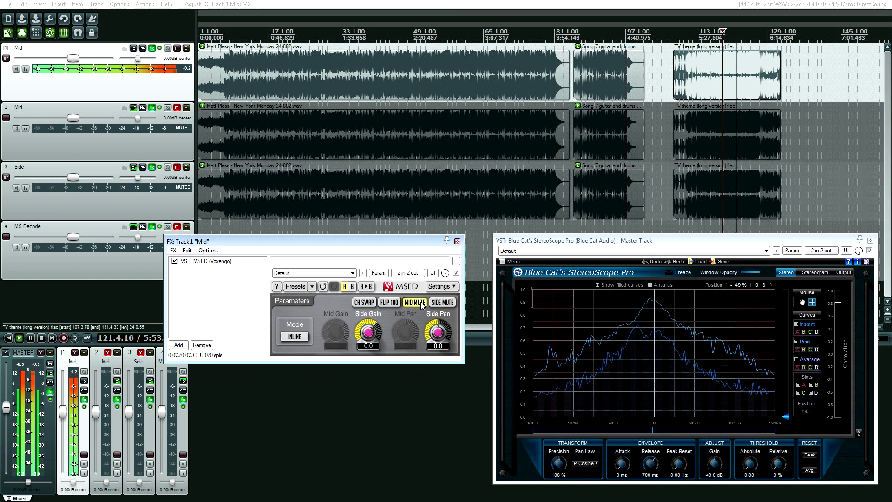
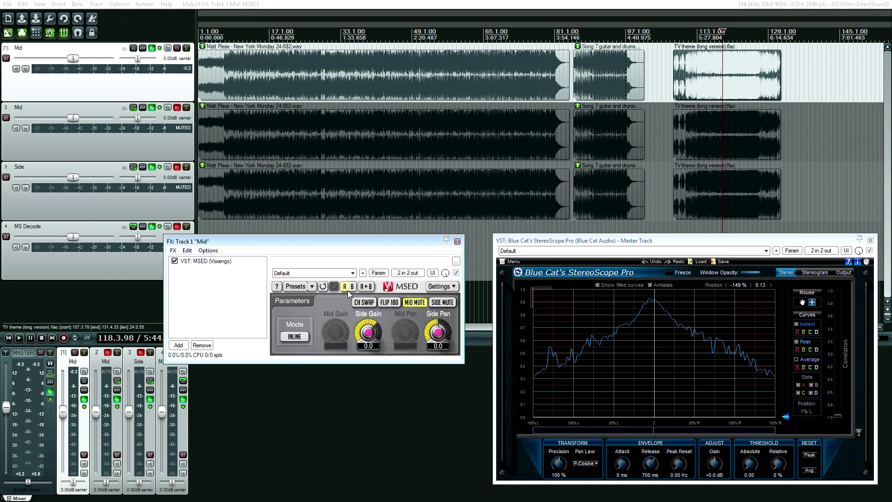
# Step: Close track 1's effects chain, mute that track, and unmute the track 2 Mid, Side and MS Decode tracks
pyautogui.click(305, 334)
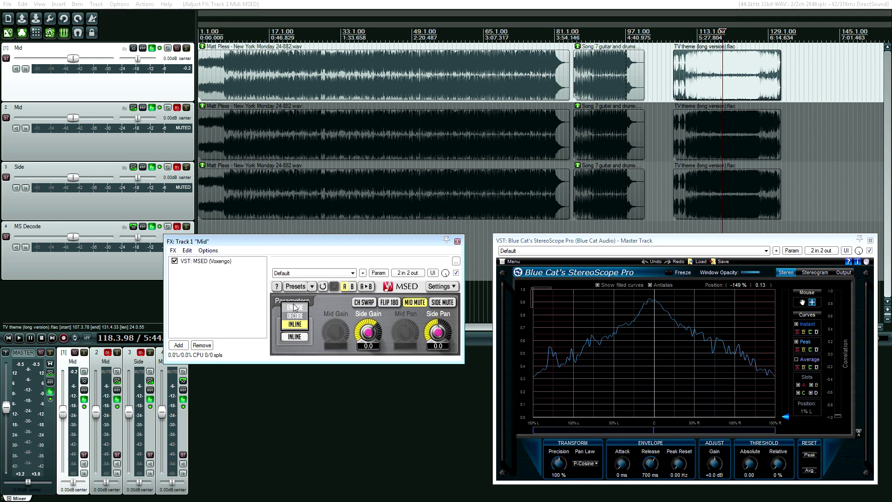
pyautogui.click(152, 48)
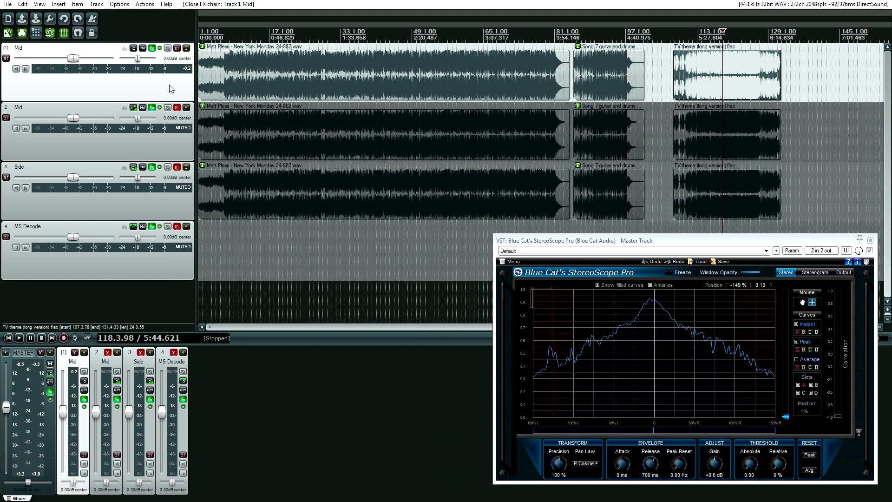
pyautogui.click(177, 49)
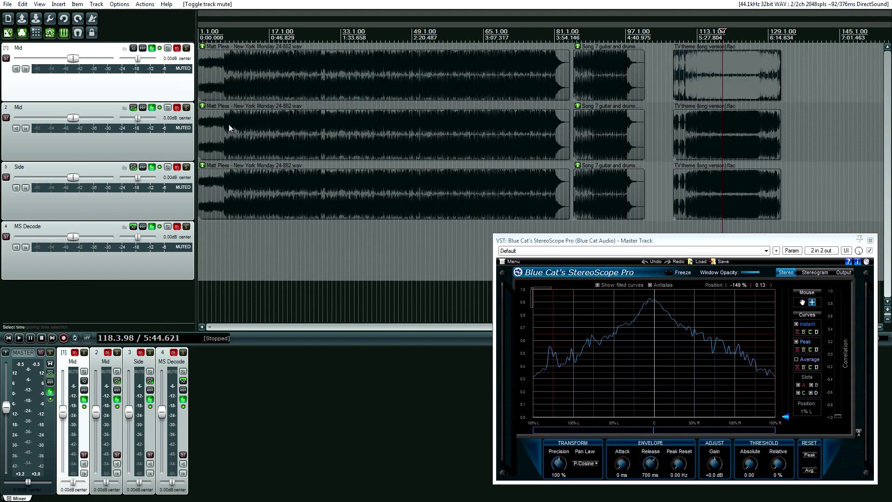
pyautogui.click(177, 108)
pyautogui.click(176, 167)
pyautogui.click(176, 226)
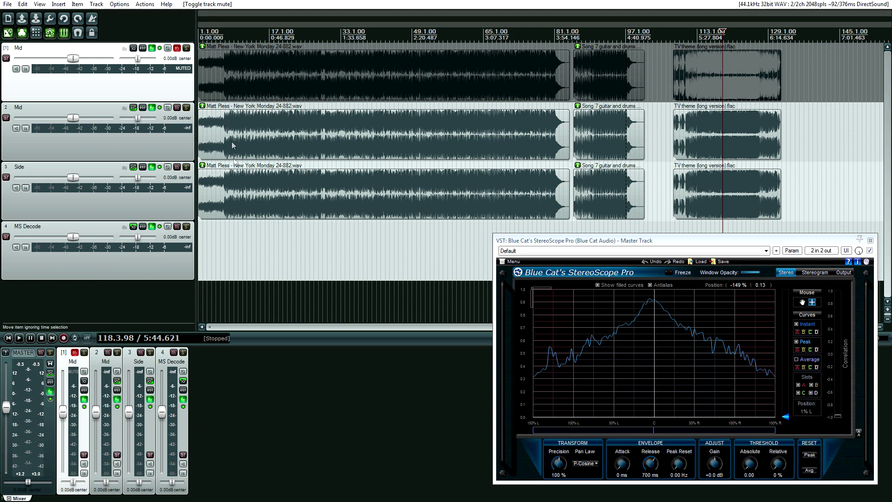
# Step: Review track 2's routing to MS Decode and open its effects chain alongside the track view
pyautogui.click(133, 107)
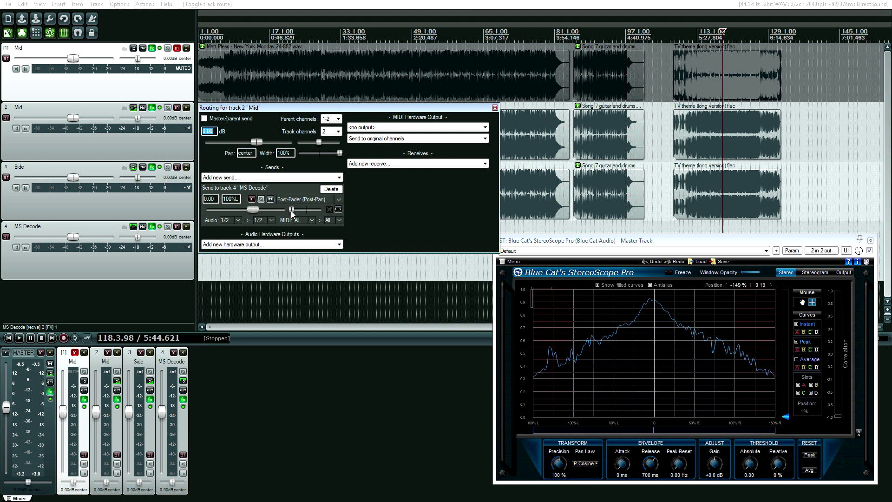
pyautogui.click(152, 108)
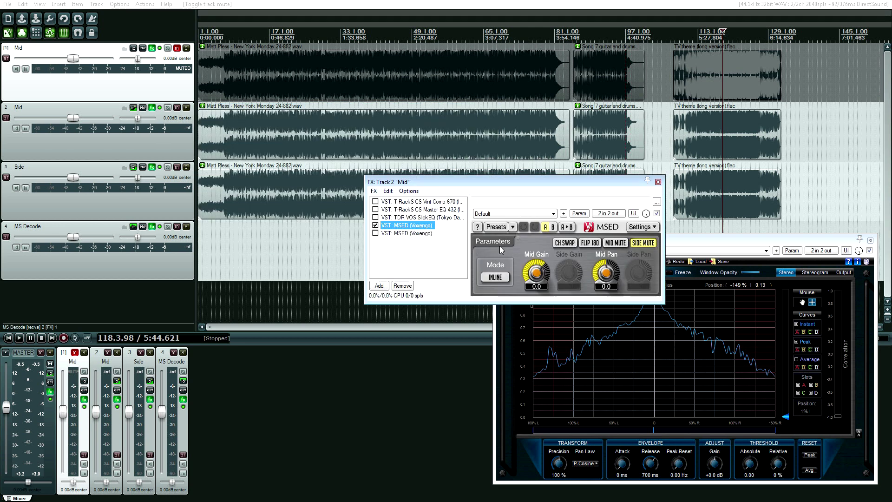
pyautogui.moveTo(509, 177); pyautogui.dragTo(350, 172)
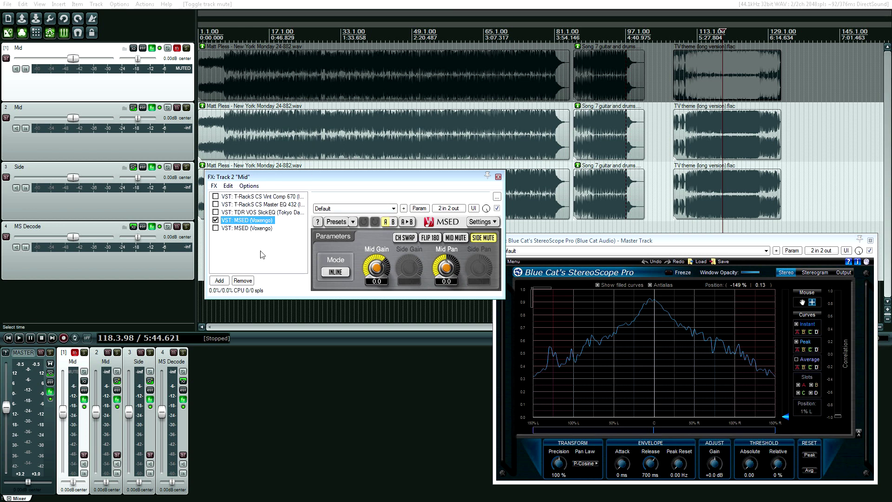
# Step: Move SlickEQ below the first MSED in track 2's effects chain and set its channel processing to Left
pyautogui.click(248, 205)
pyautogui.click(251, 212)
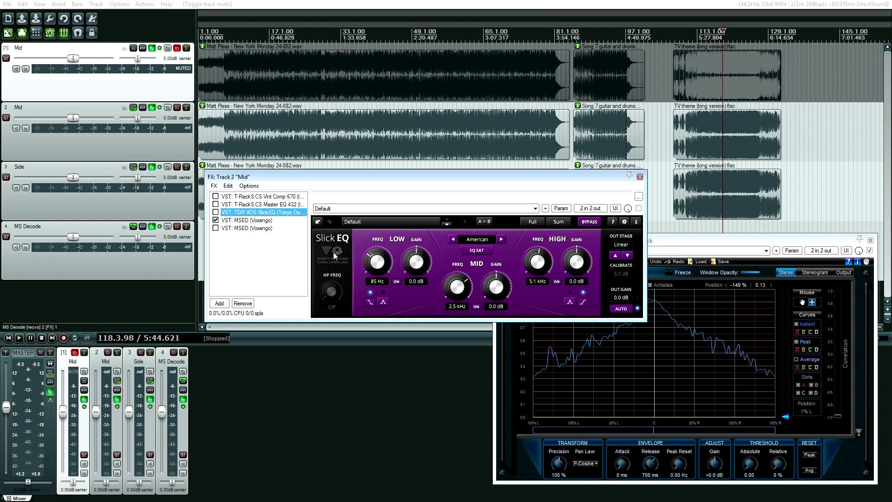
pyautogui.moveTo(263, 215); pyautogui.dragTo(264, 224)
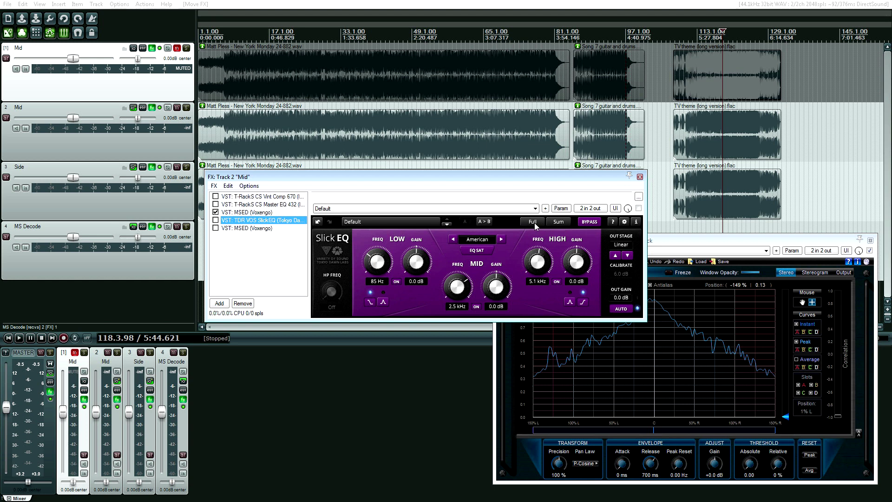
pyautogui.click(558, 223)
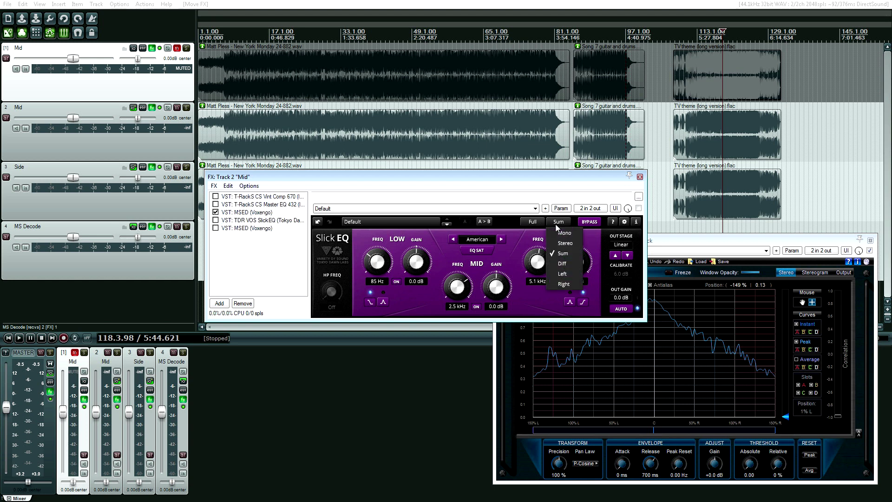
pyautogui.click(564, 274)
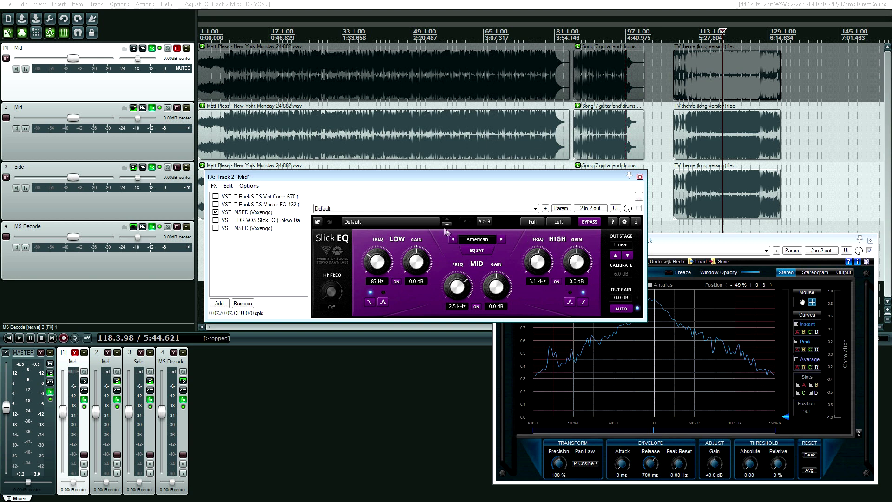
pyautogui.click(560, 223)
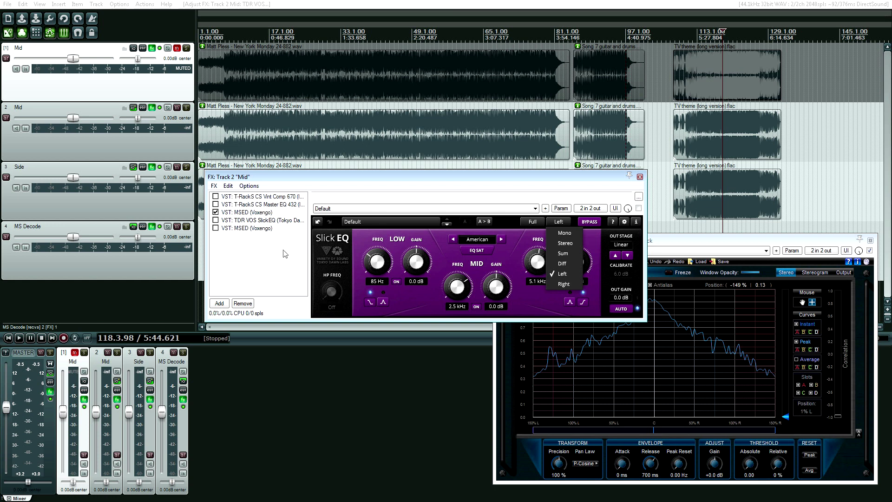
pyautogui.click(254, 240)
pyautogui.click(255, 240)
pyautogui.click(513, 235)
pyautogui.click(558, 222)
# Step: Set track 2's first MSED to Encode mode and turn off its side mute
pyautogui.click(248, 212)
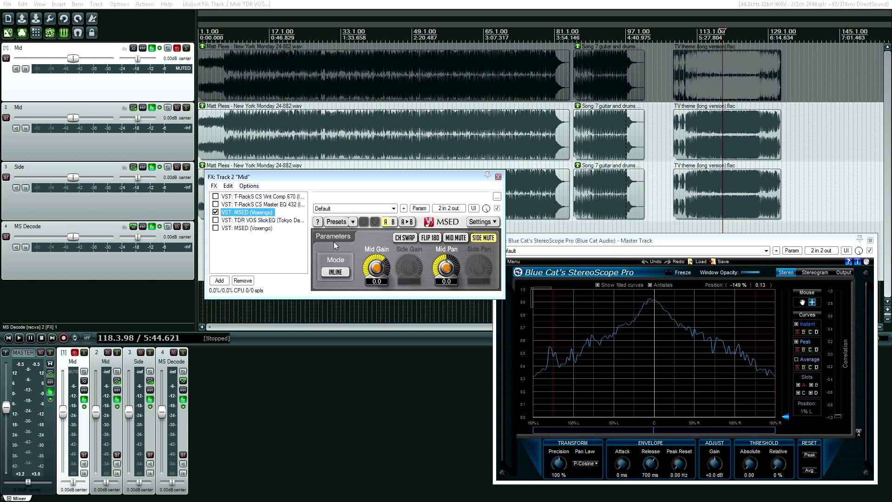
pyautogui.click(337, 274)
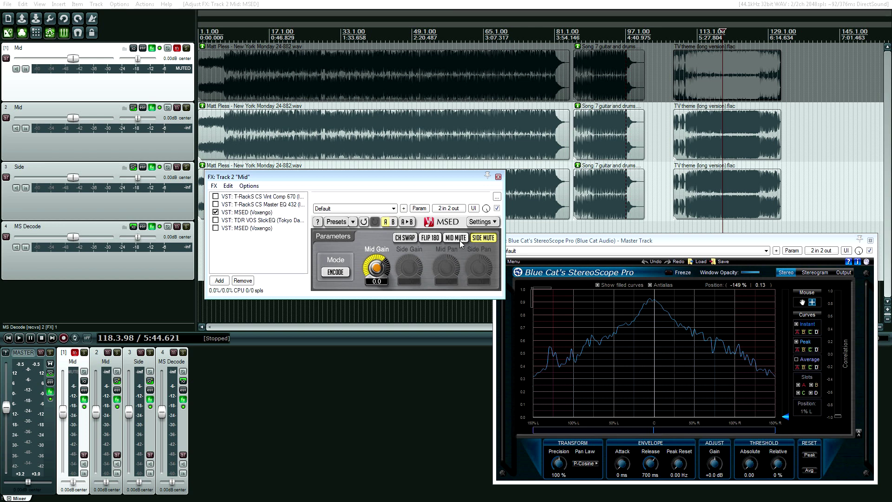
pyautogui.click(477, 240)
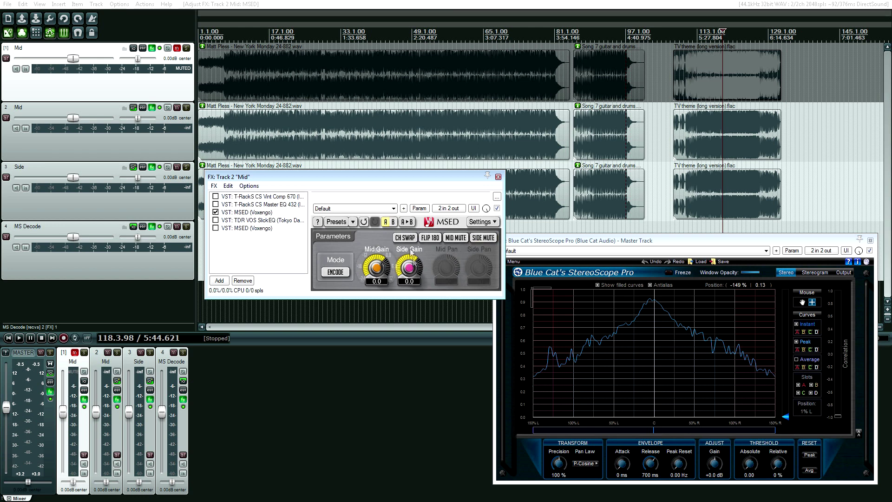
pyautogui.moveTo(255, 178); pyautogui.dragTo(239, 238)
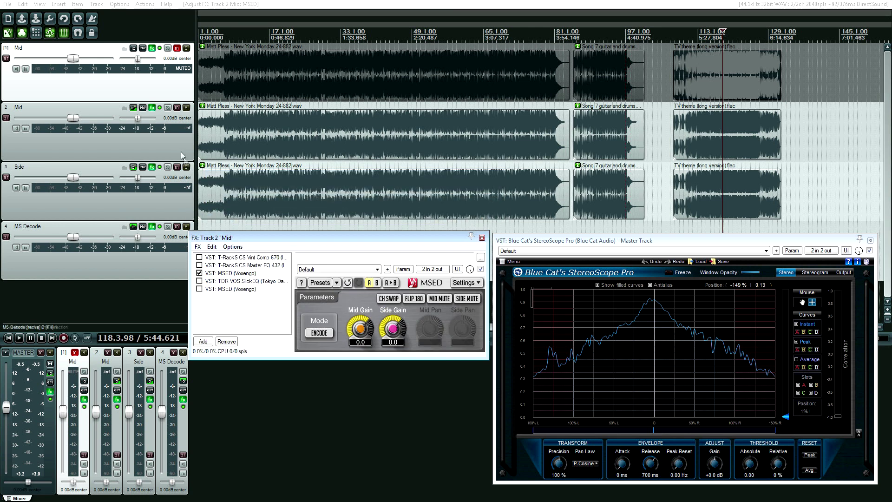
# Step: Solo track 2 with its master/parent send enabled, and mute the MS Decode track
pyautogui.click(187, 108)
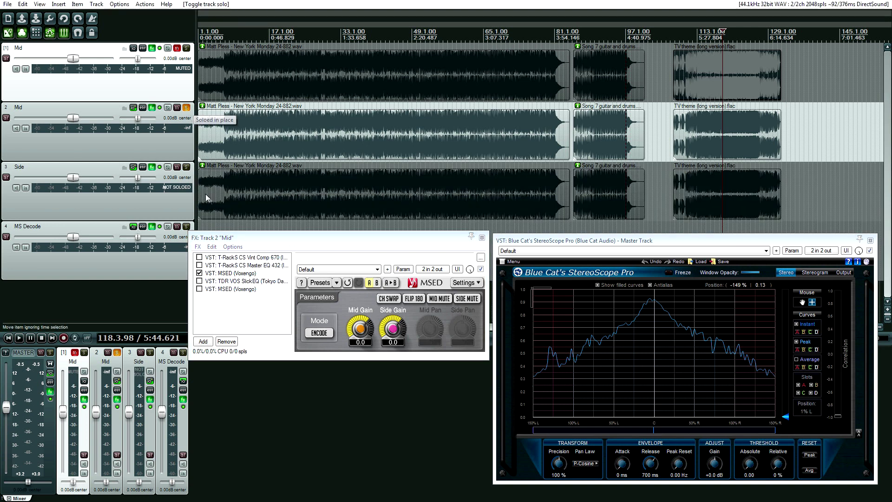
pyautogui.click(135, 109)
pyautogui.click(237, 120)
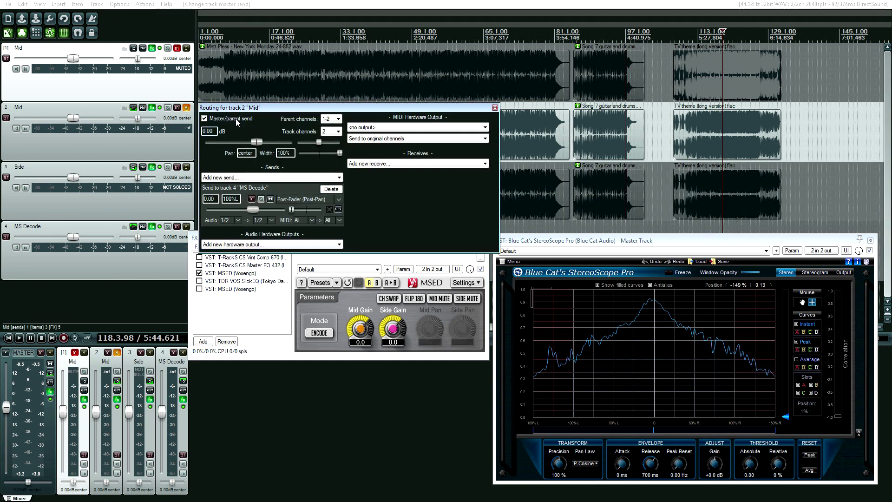
pyautogui.click(496, 108)
pyautogui.click(177, 227)
# Step: Play New York Monday on the soloed track 2 and remove the track's send to MS Decode
pyautogui.click(288, 141)
pyautogui.press('space')
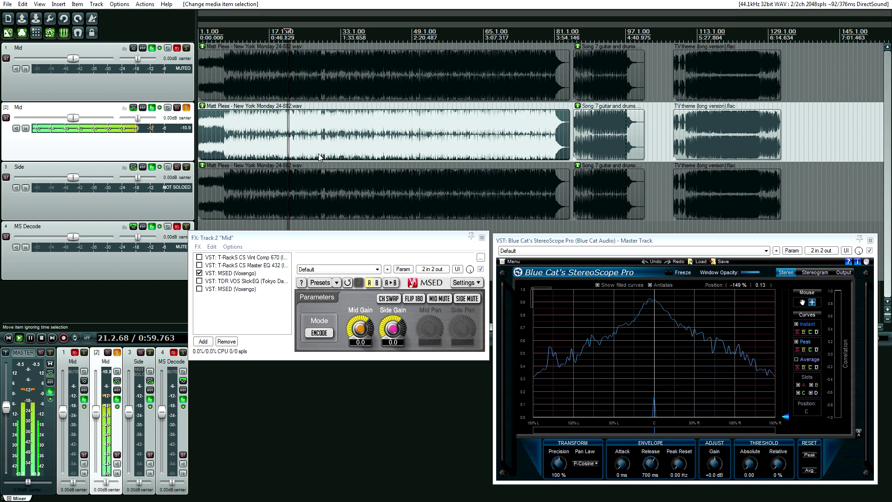
pyautogui.press('space')
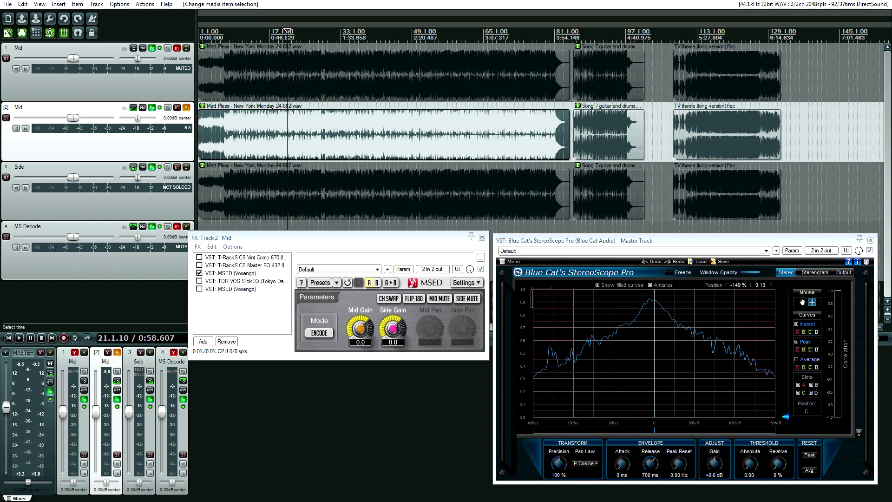
pyautogui.click(270, 158)
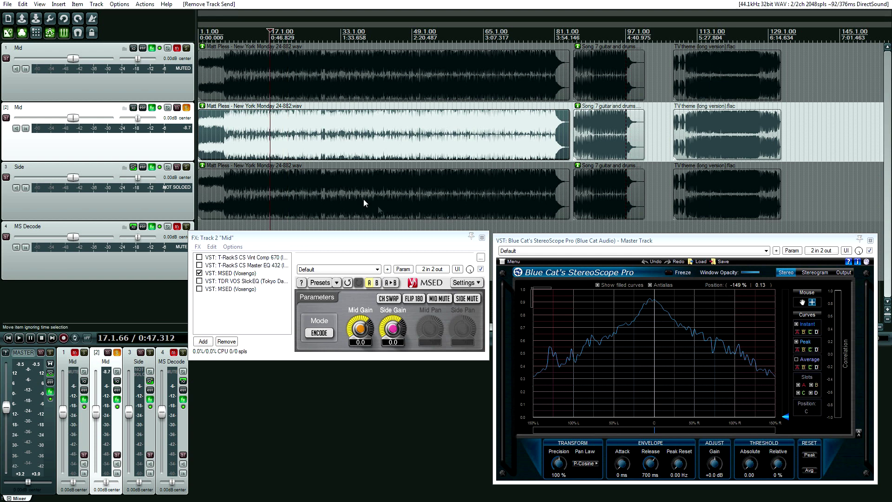
# Step: Map the first MSED's VST Out 1 to channel 1 and VST Out 2 only to channel 2, and audition New York Monday
pyautogui.click(439, 273)
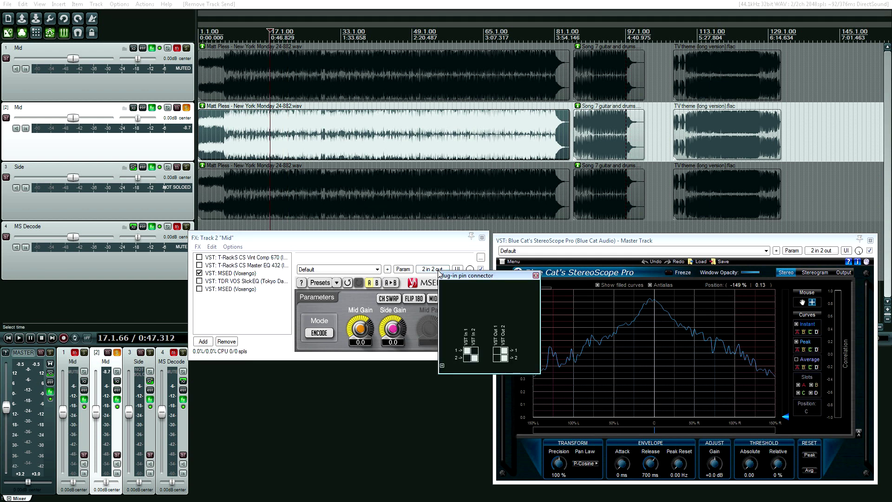
pyautogui.click(504, 351)
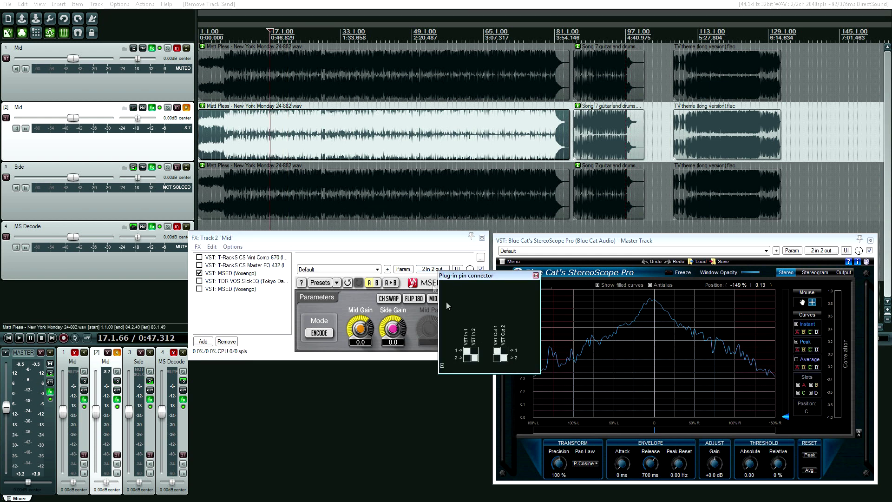
pyautogui.click(284, 140)
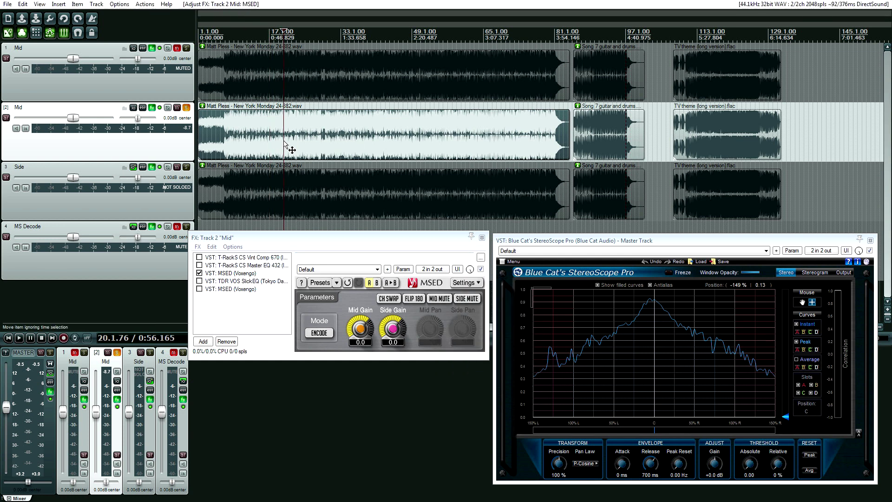
pyautogui.press('space')
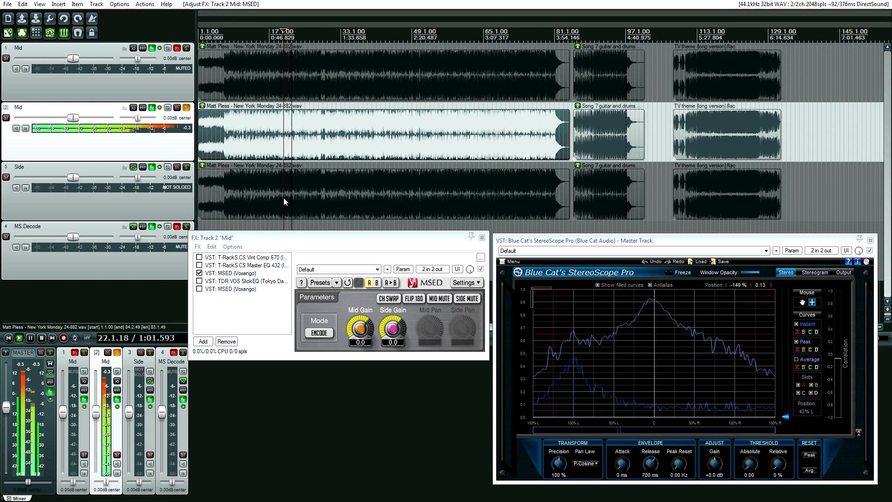
pyautogui.press('space')
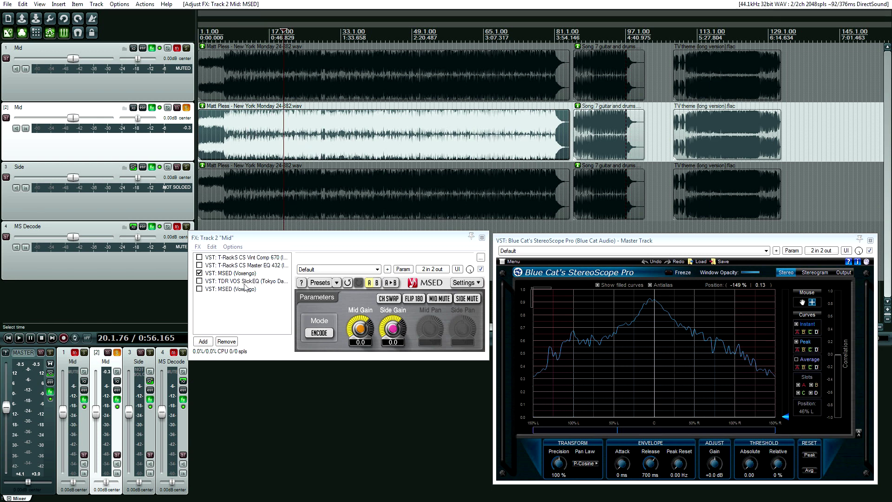
# Step: Check the second MSED's Decode mode and pin connections, and turn off its mid mute
pyautogui.click(232, 291)
pyautogui.click(325, 334)
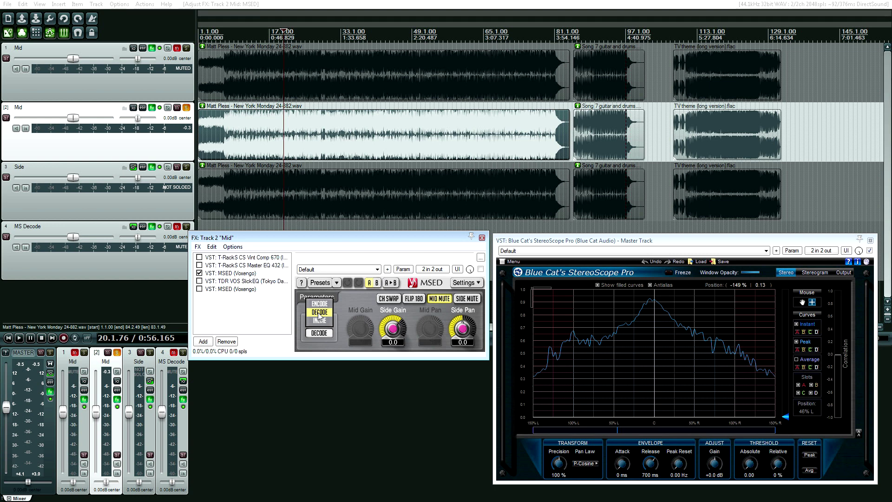
pyautogui.click(439, 271)
pyautogui.click(537, 276)
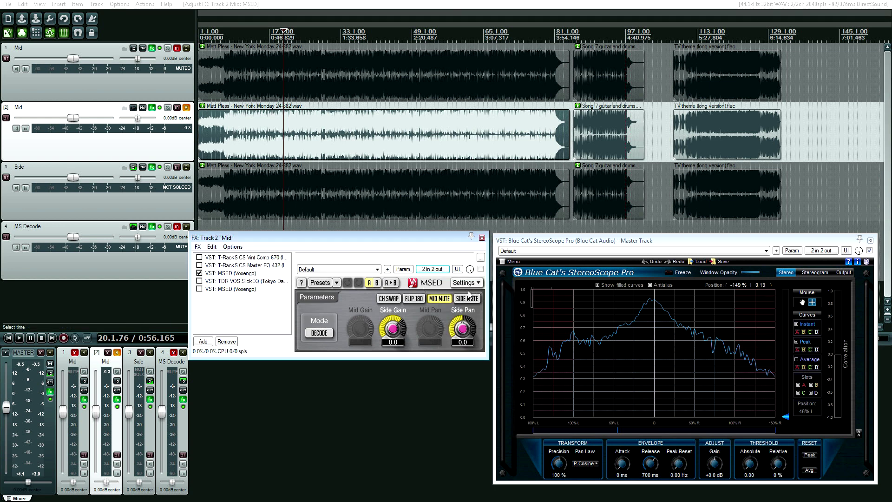
pyautogui.click(442, 299)
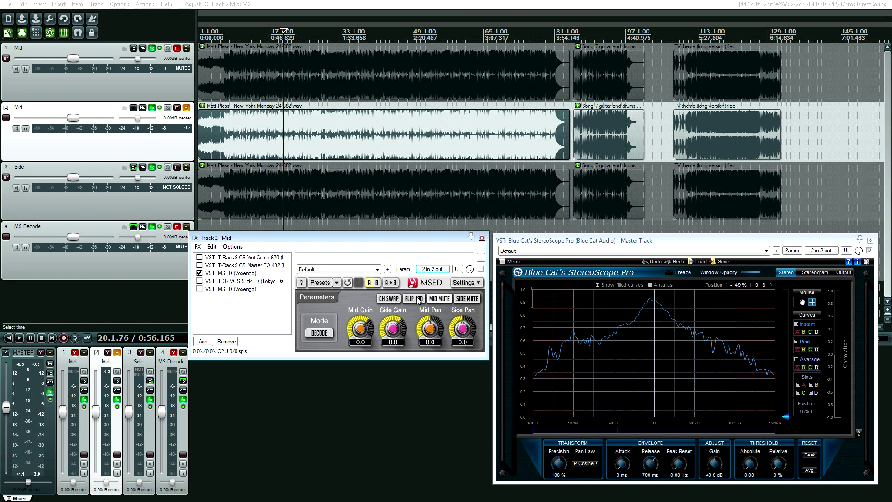
# Step: Enable SlickEQ and the second MSED in track 2's effects chain
pyautogui.click(219, 280)
pyautogui.click(199, 281)
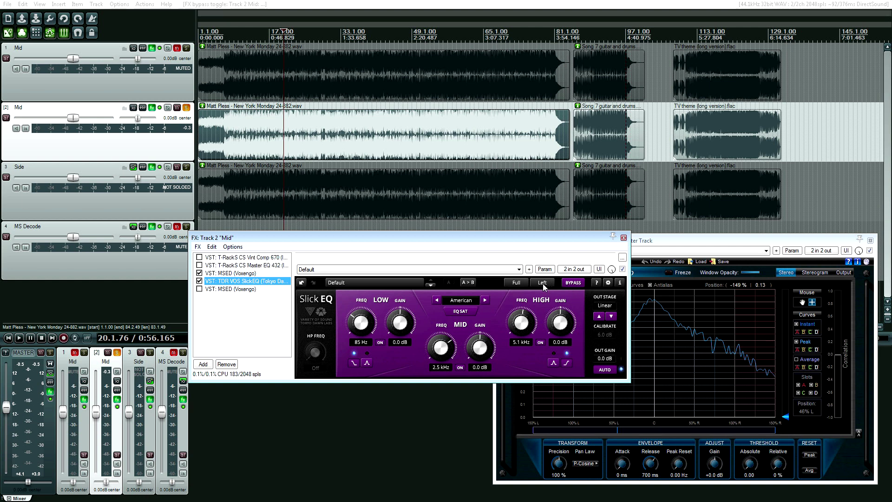
pyautogui.click(219, 289)
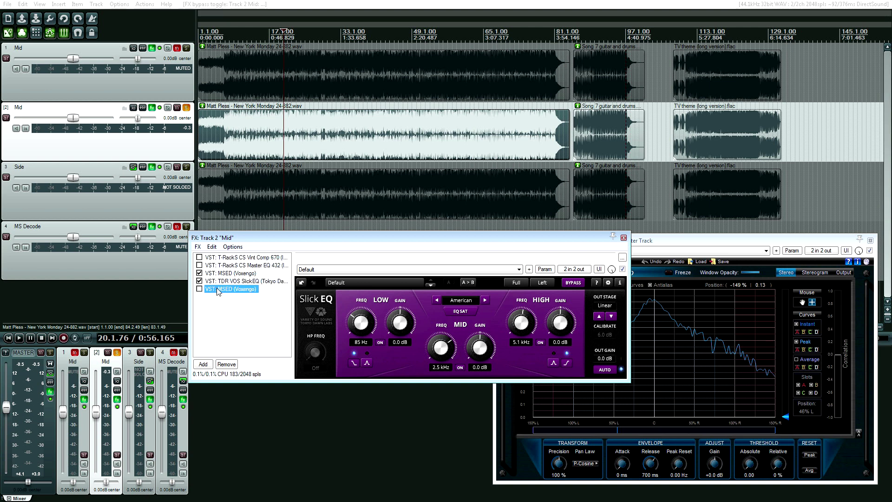
pyautogui.click(200, 289)
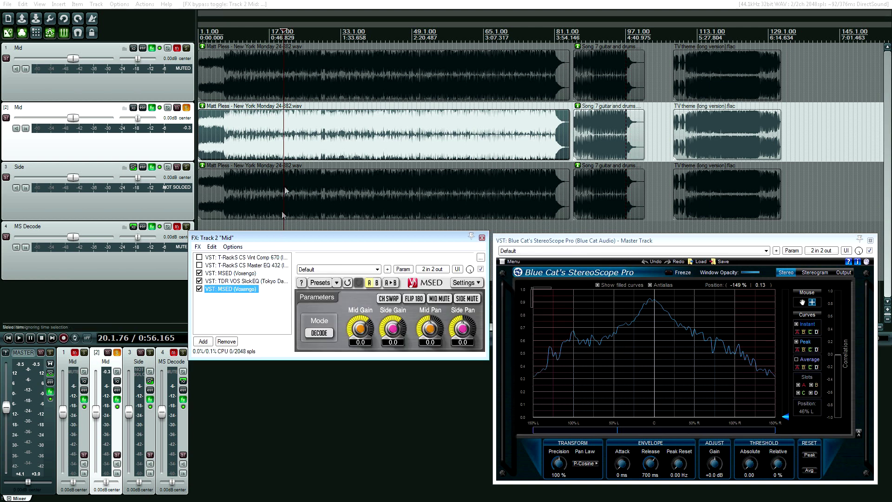
# Step: Play New York Monday on track 2 from about 0:38 and open SlickEQ's controls in the effects chain
pyautogui.click(257, 144)
pyautogui.press('space')
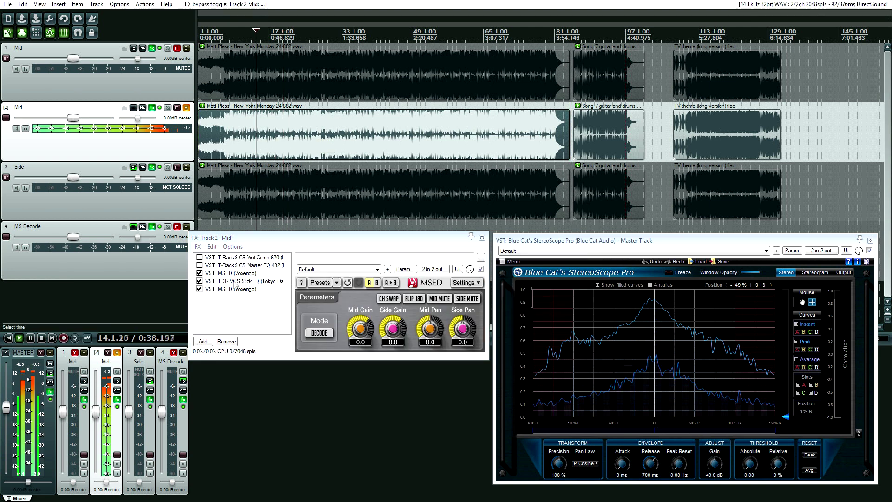
pyautogui.click(248, 281)
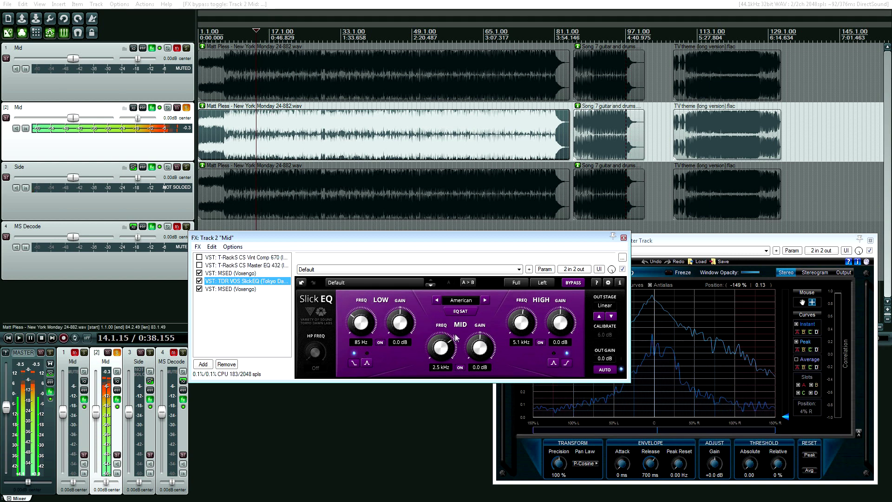
pyautogui.press('space')
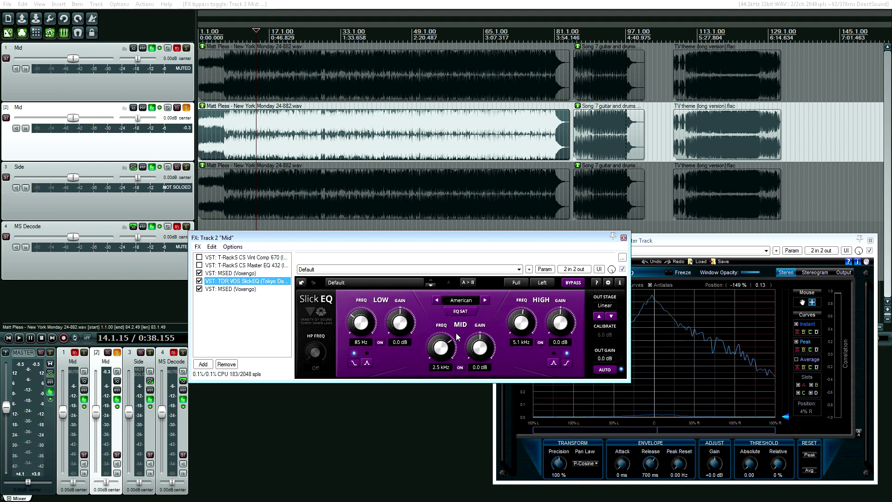
pyautogui.press('space')
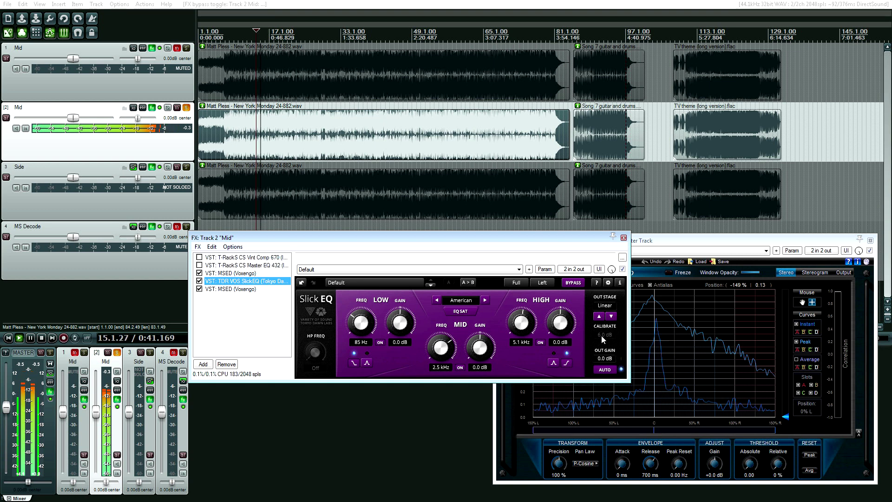
# Step: Turn off SlickEQ's automatic output gain and set its output gain to -6.9 dB during playback of track 2
pyautogui.click(610, 387)
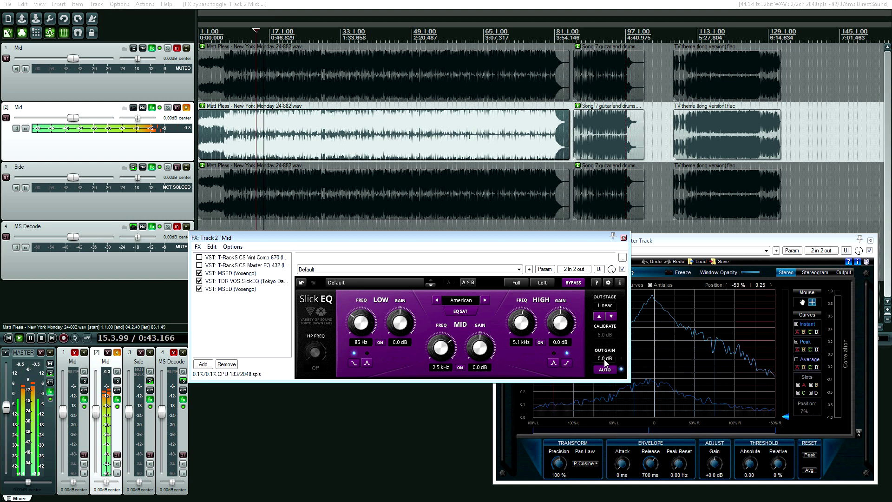
pyautogui.click(617, 369)
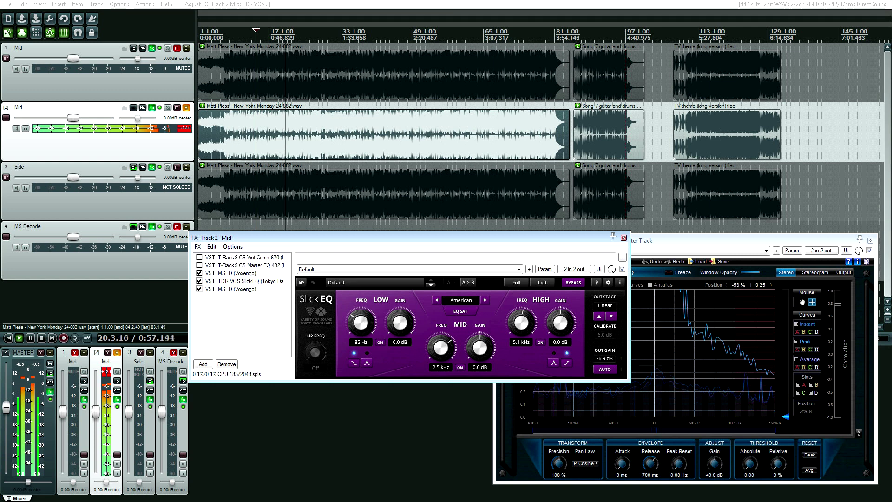
pyautogui.press('space')
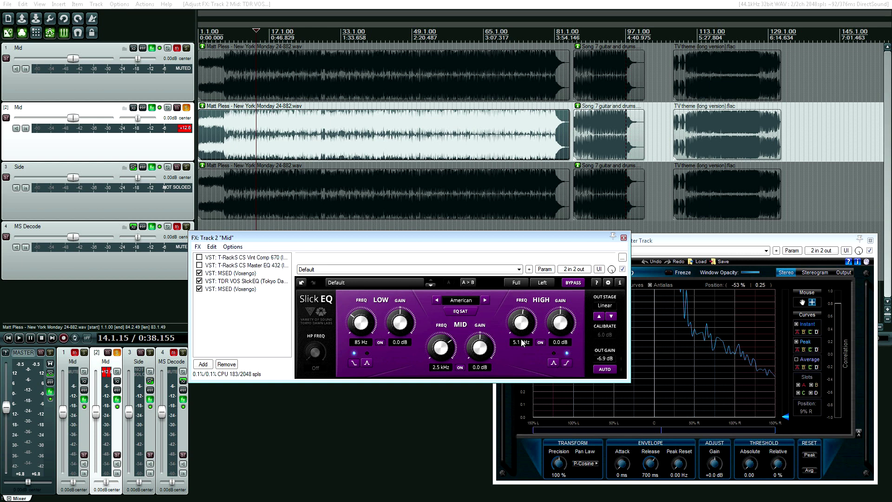
# Step: Review SlickEQ and the second MSED, and remove both from track 2's effects chain
pyautogui.click(251, 289)
pyautogui.click(249, 281)
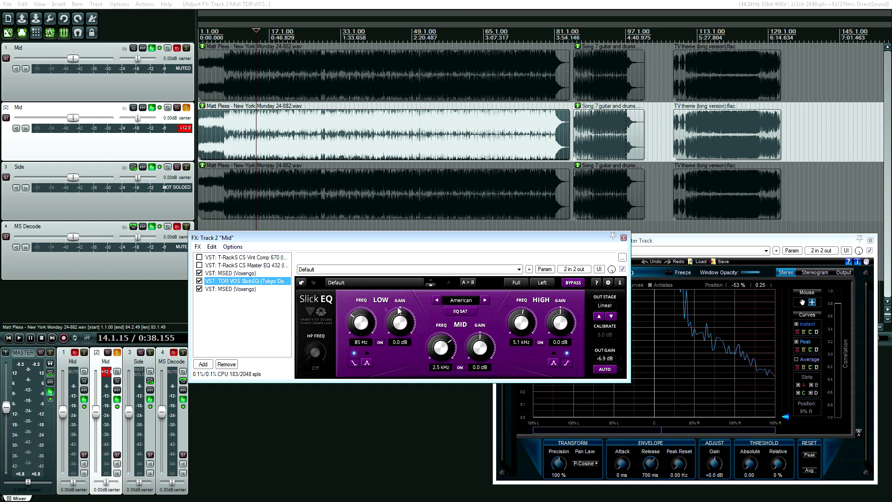
pyautogui.click(247, 289)
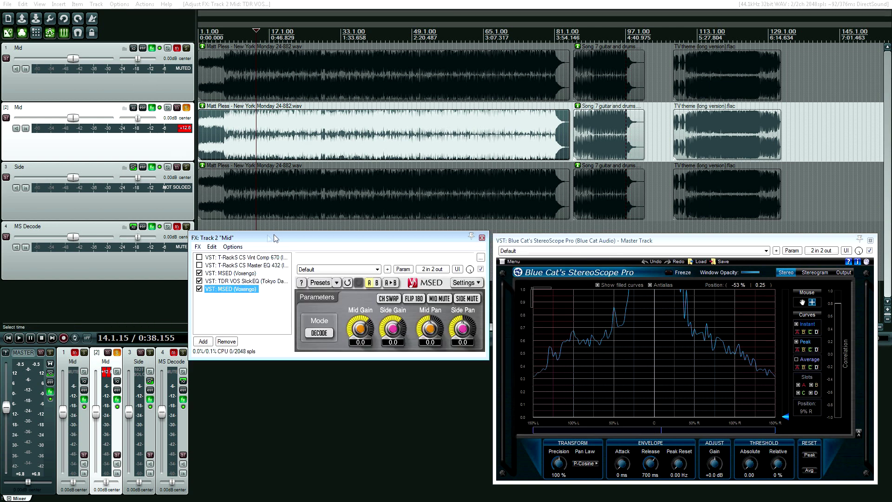
pyautogui.keyDown('shift'); pyautogui.click(226, 281); pyautogui.keyUp('shift')
pyautogui.press('Delete')
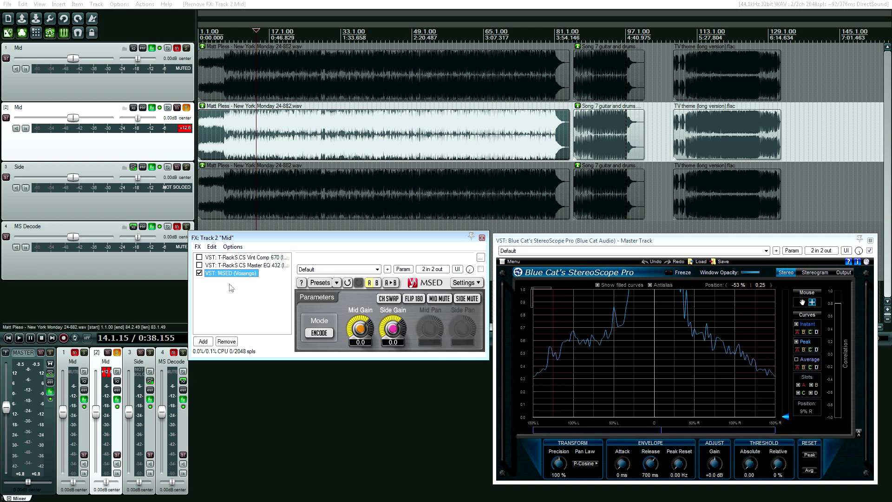
# Step: Set track 2's remaining MSED to Inline mode and mute its side signal
pyautogui.click(320, 333)
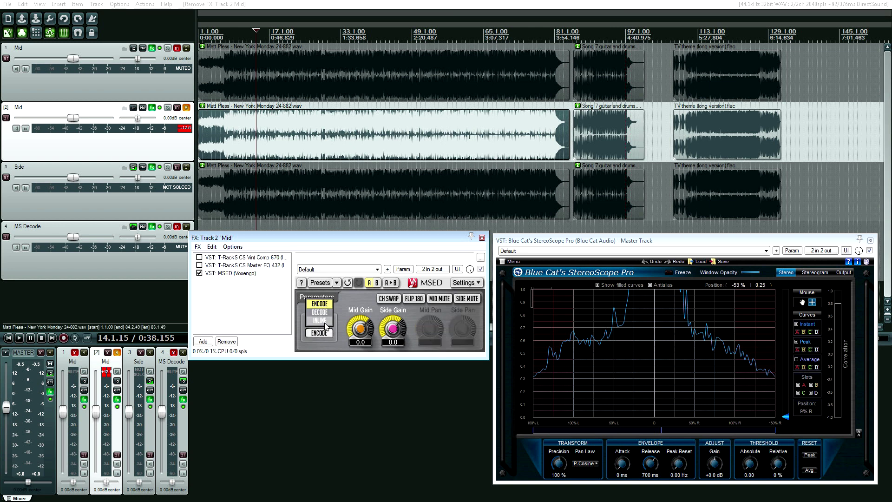
pyautogui.click(319, 320)
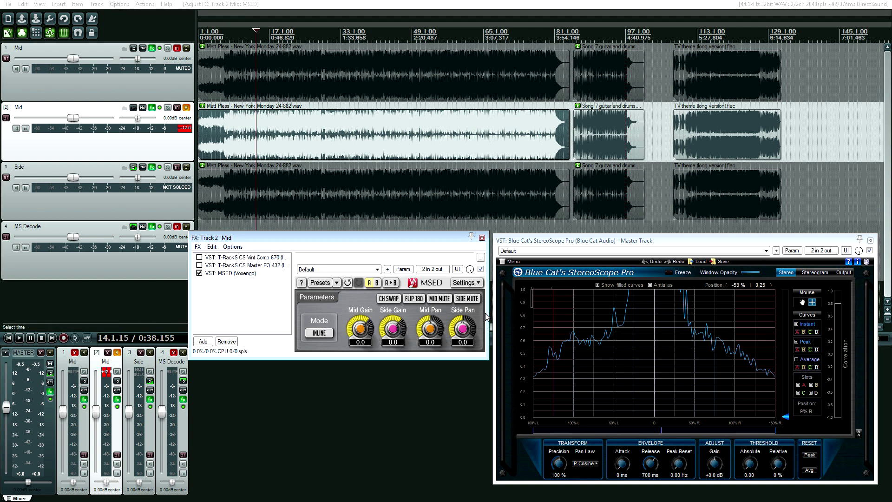
pyautogui.click(456, 301)
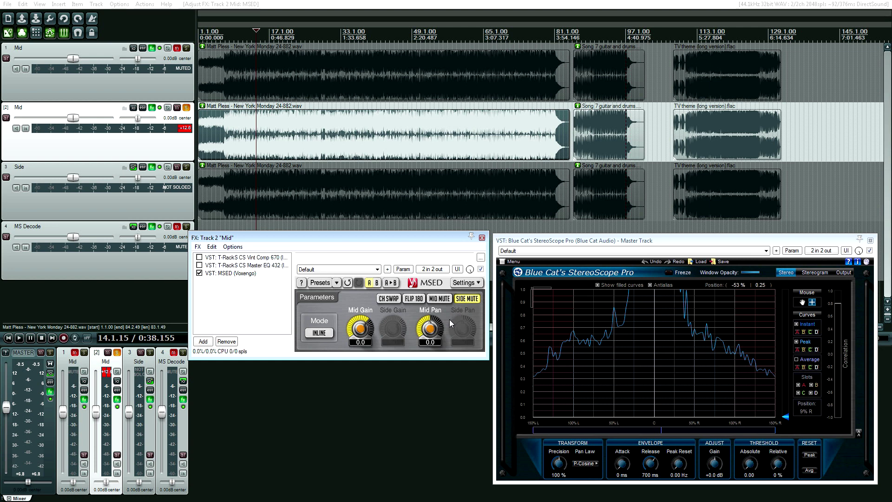
# Step: Turn off track 2's master/parent send and add a send to MS Decode panned 100% left
pyautogui.click(133, 107)
pyautogui.click(233, 120)
pyautogui.click(253, 181)
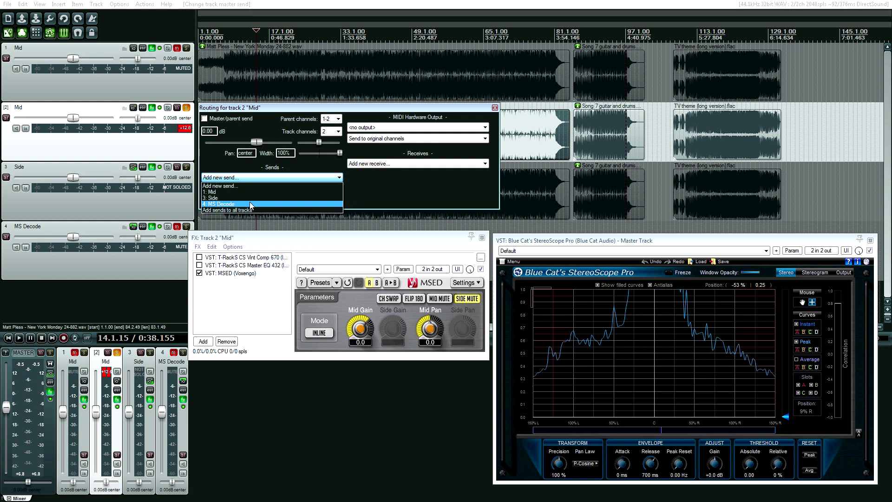
pyautogui.click(251, 205)
pyautogui.click(256, 210)
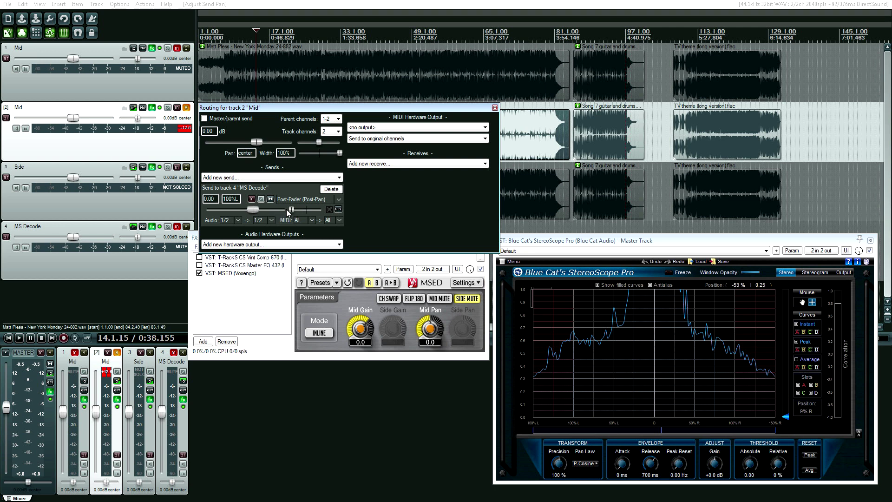
pyautogui.click(495, 108)
# Step: Unmute the MS Decode track and audition New York Monday from about 0:49, adding the Side track to the solo
pyautogui.click(273, 147)
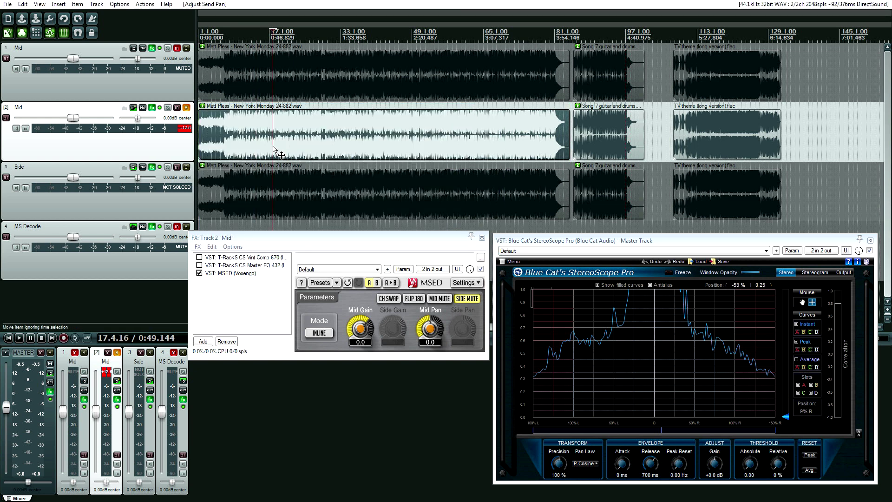
pyautogui.click(177, 227)
pyautogui.press('space')
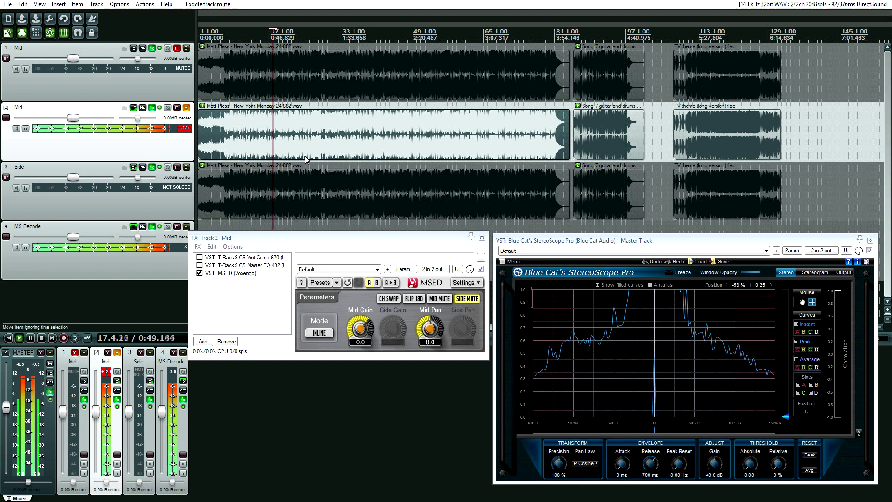
pyautogui.click(187, 168)
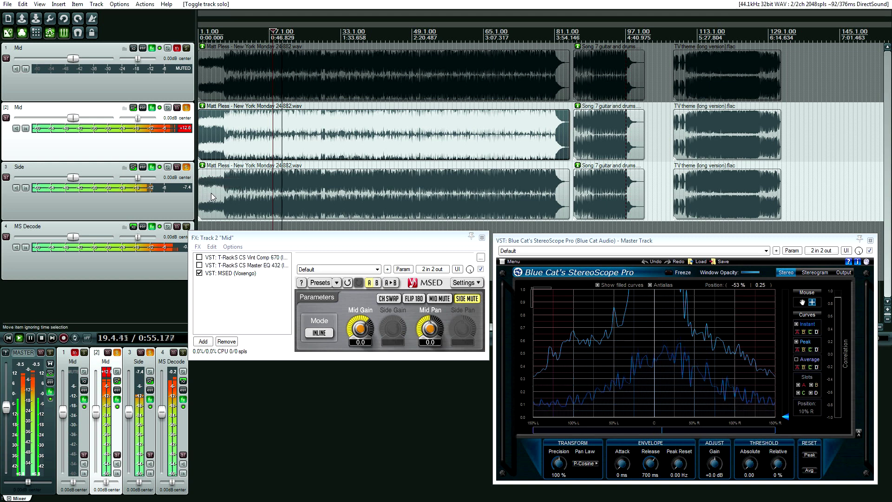
pyautogui.press('space')
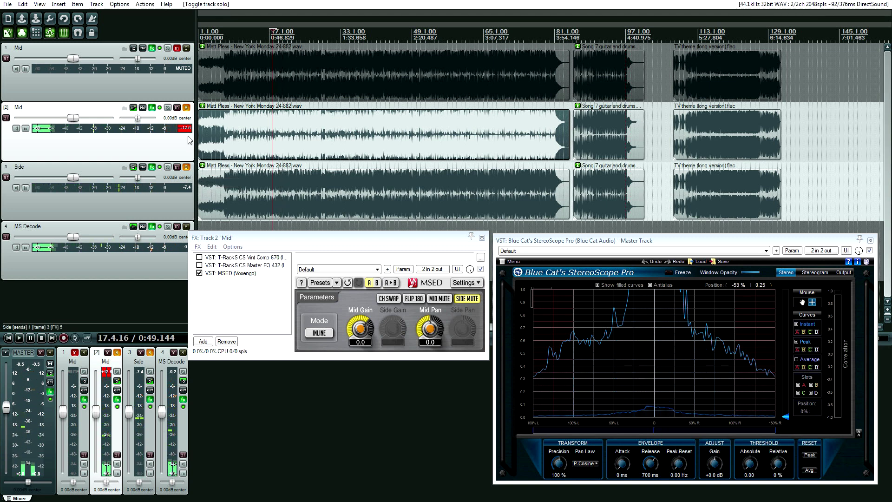
# Step: Compare track 2's MSED settings with the decode-mode MSED on the MS Decode track, and close the effects window
pyautogui.click(242, 274)
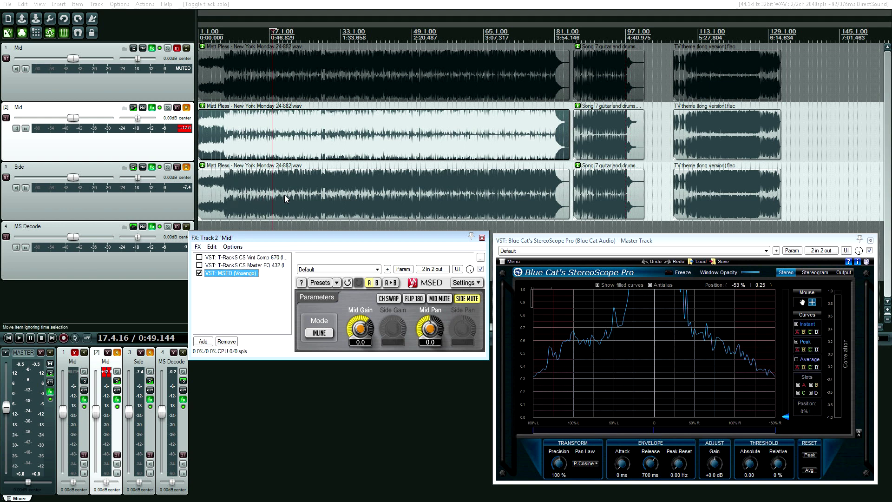
pyautogui.click(152, 227)
pyautogui.click(246, 296)
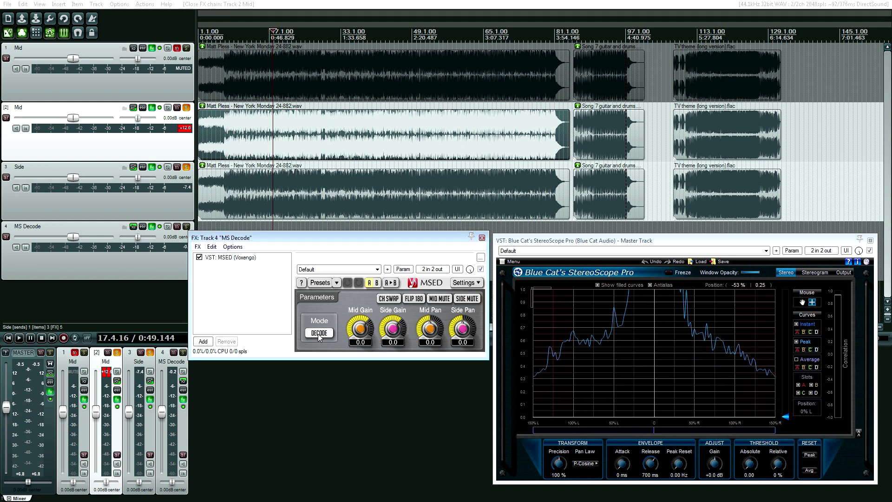
pyautogui.moveTo(391, 239); pyautogui.dragTo(326, 256)
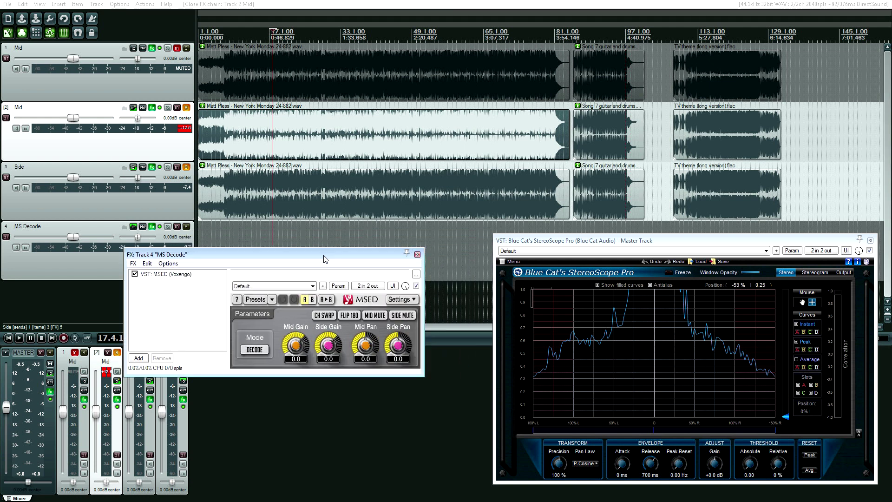
pyautogui.click(418, 255)
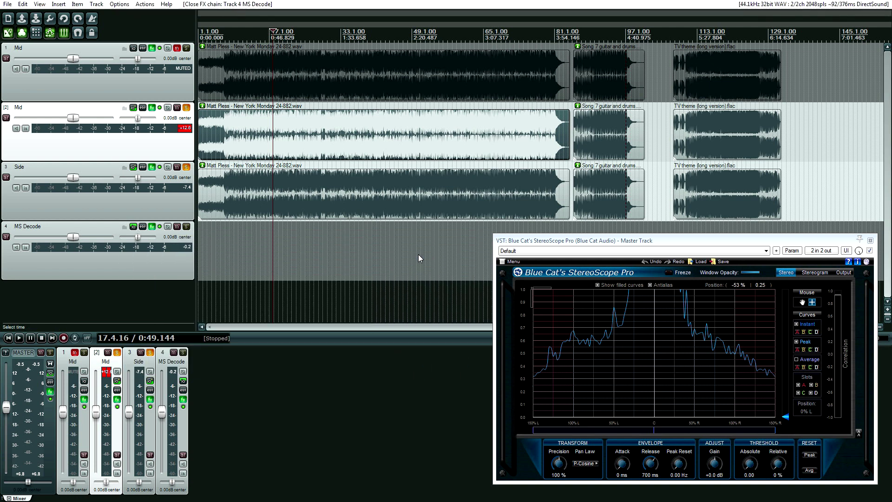
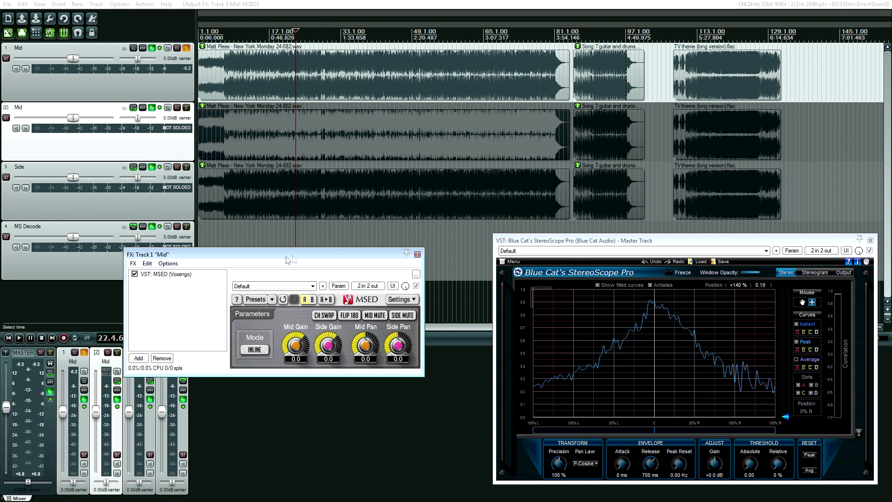
# Step: Play New York Monday on track 1, compare MSED's mid gain at -2.0 and -1.0 dB, and leave it at -1.0 dB
pyautogui.click(268, 84)
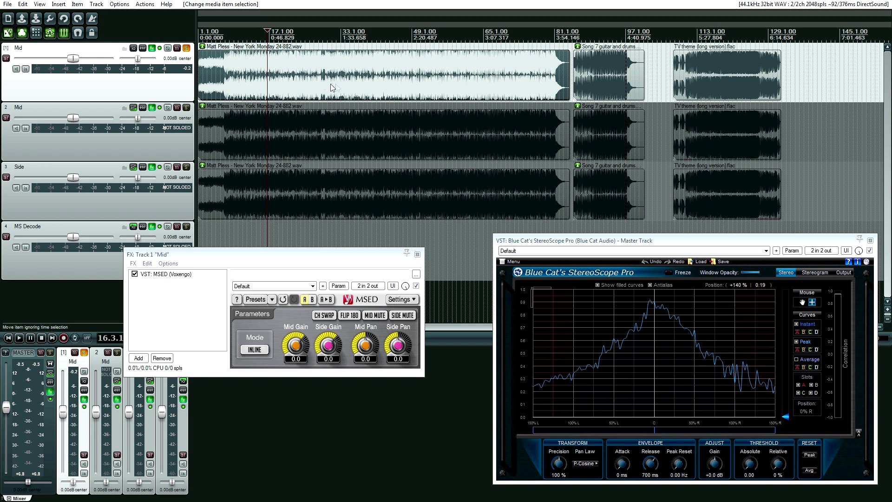
pyautogui.moveTo(299, 351)
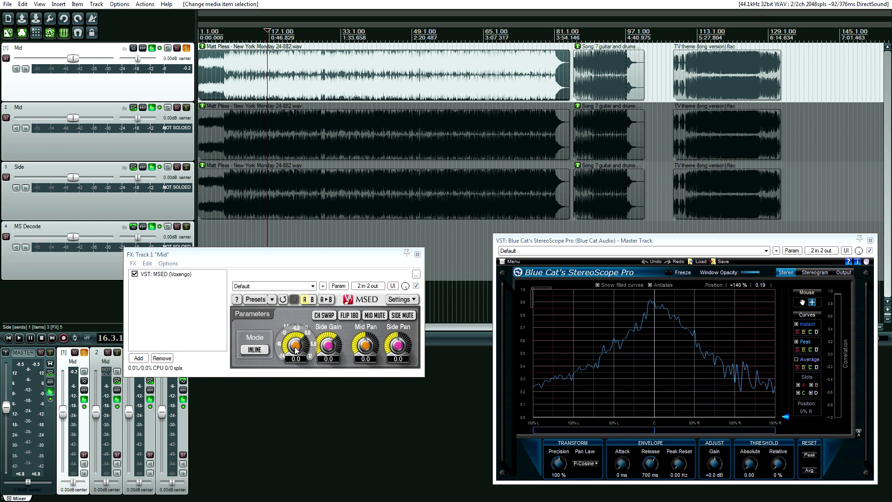
pyautogui.press('space')
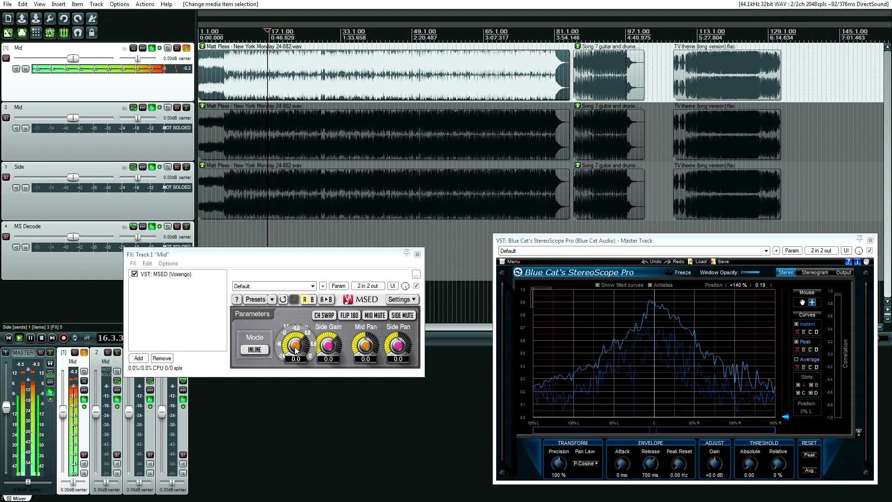
pyautogui.moveTo(297, 349)
pyautogui.mouseDown()
pyautogui.moveTo(296, 367)
pyautogui.moveTo(296, 350)
pyautogui.mouseUp()
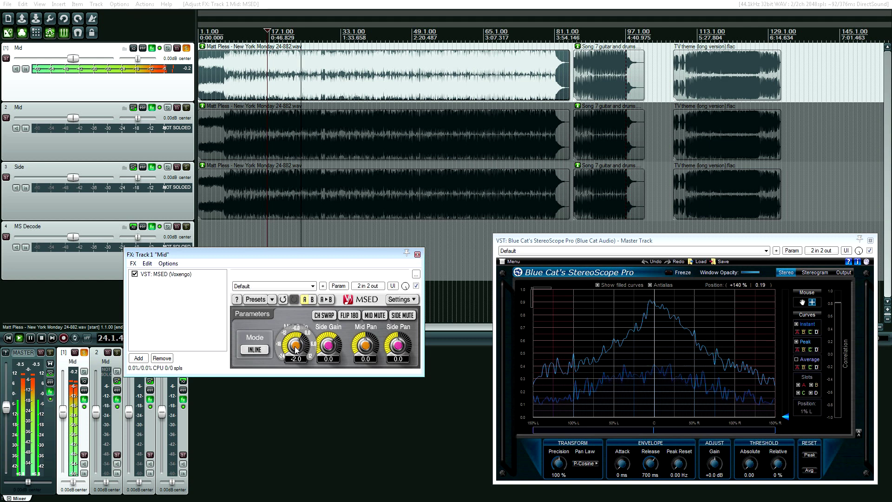
pyautogui.moveTo(295, 349); pyautogui.dragTo(295, 343)
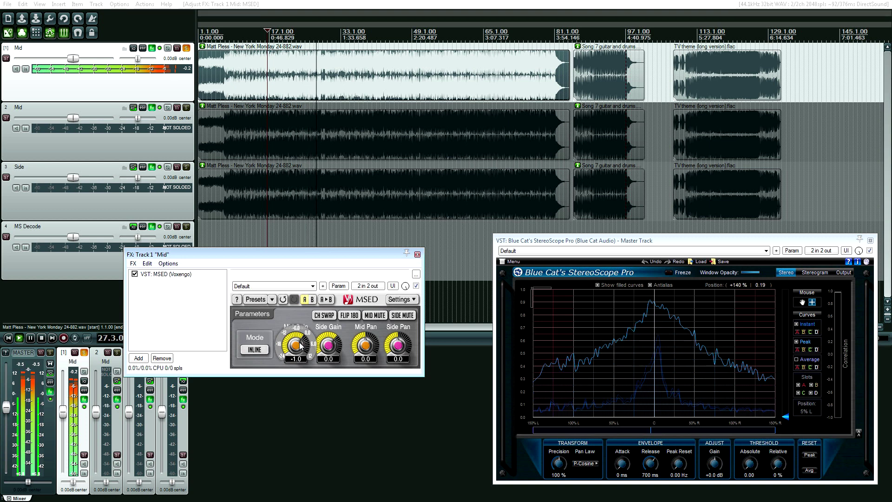
pyautogui.moveTo(296, 348); pyautogui.dragTo(296, 353)
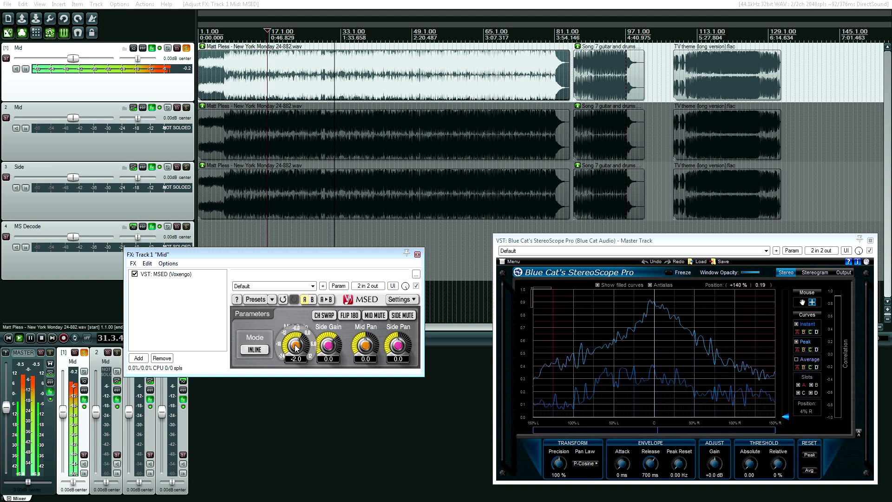
pyautogui.moveTo(296, 347); pyautogui.dragTo(296, 338)
pyautogui.press('space')
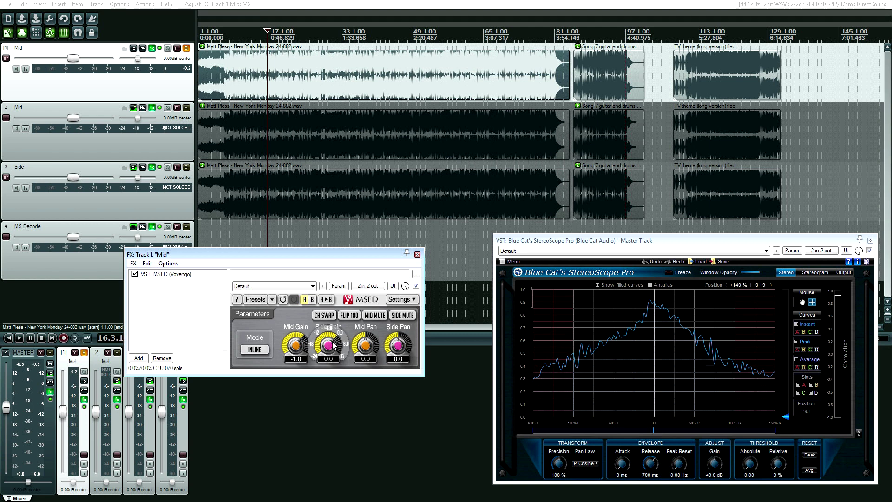
# Step: Audition MSED's side gain on track 1 between about -22.0 and 1.0 dB, and return it to 0.0 dB
pyautogui.press('space')
pyautogui.moveTo(330, 351); pyautogui.dragTo(330, 408)
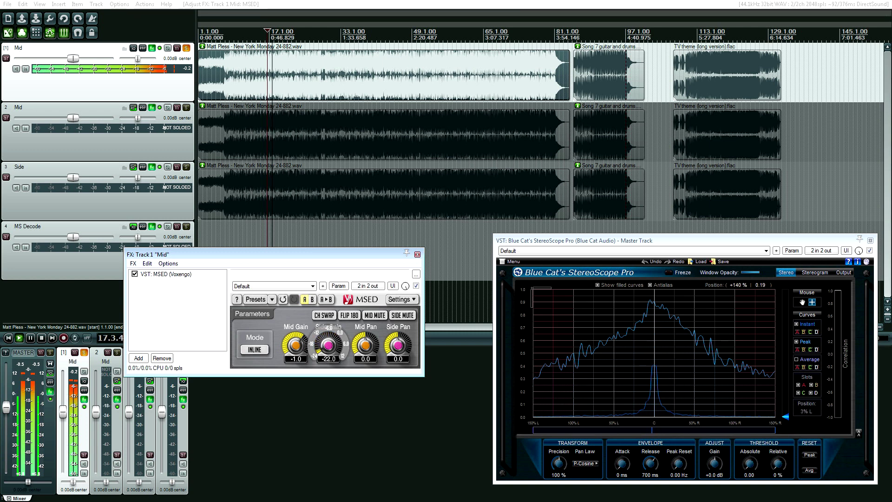
pyautogui.moveTo(330, 408); pyautogui.dragTo(330, 362)
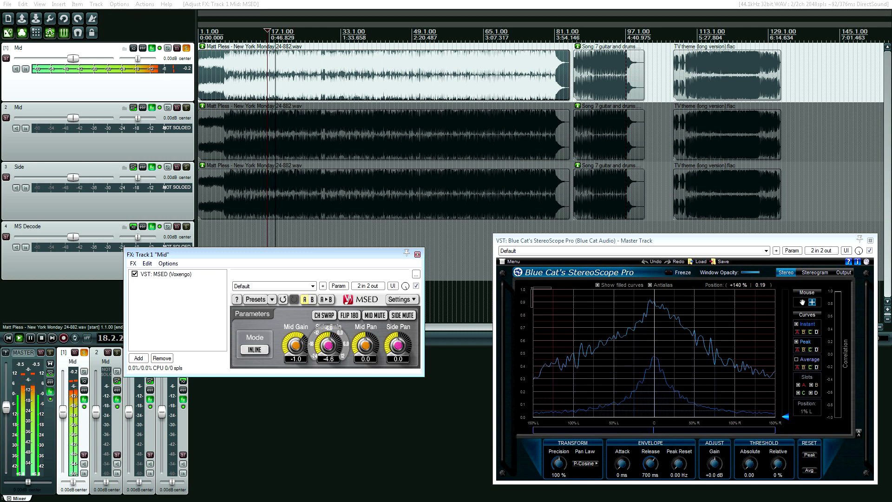
pyautogui.moveTo(330, 363)
pyautogui.mouseDown()
pyautogui.moveTo(330, 331)
pyautogui.moveTo(331, 374)
pyautogui.mouseUp()
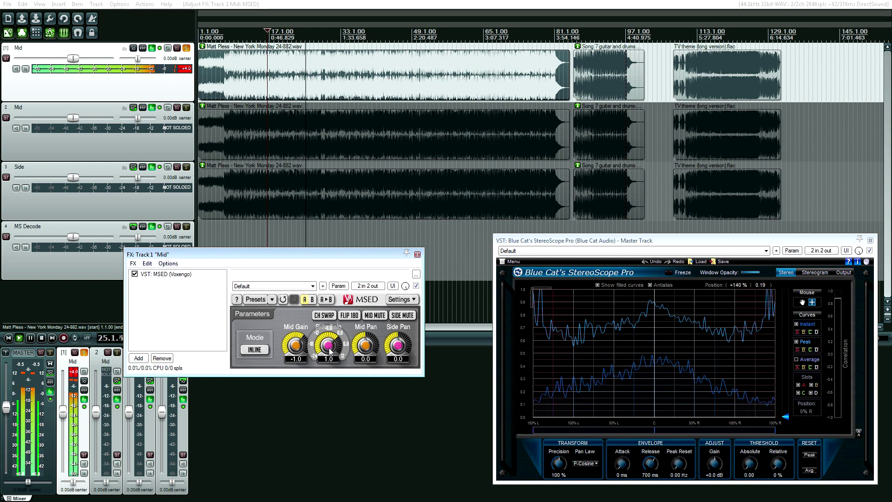
pyautogui.moveTo(330, 348); pyautogui.dragTo(342, 334)
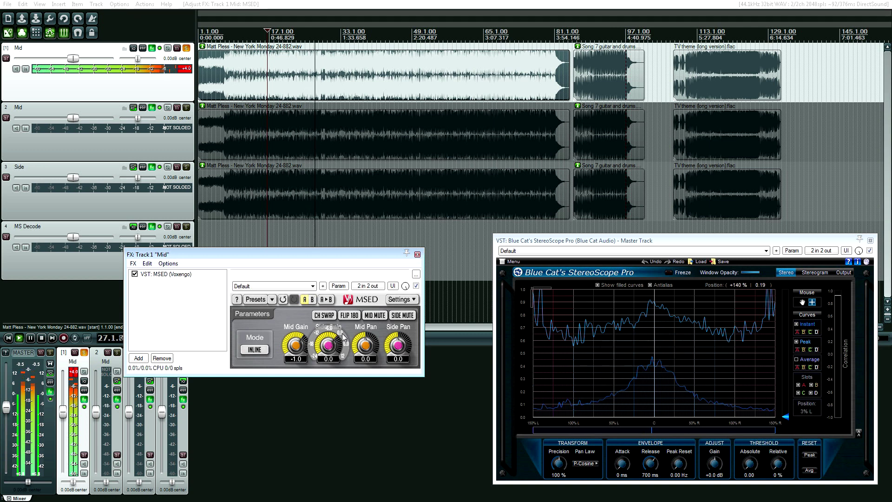
pyautogui.press('space')
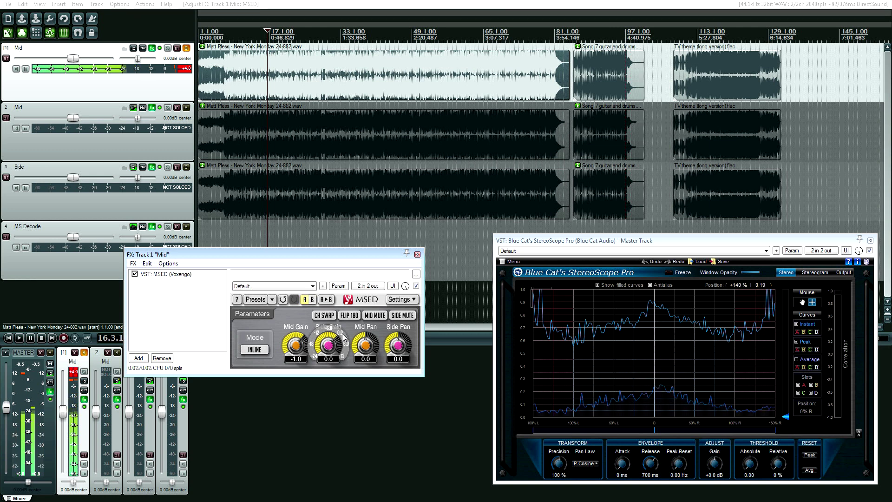